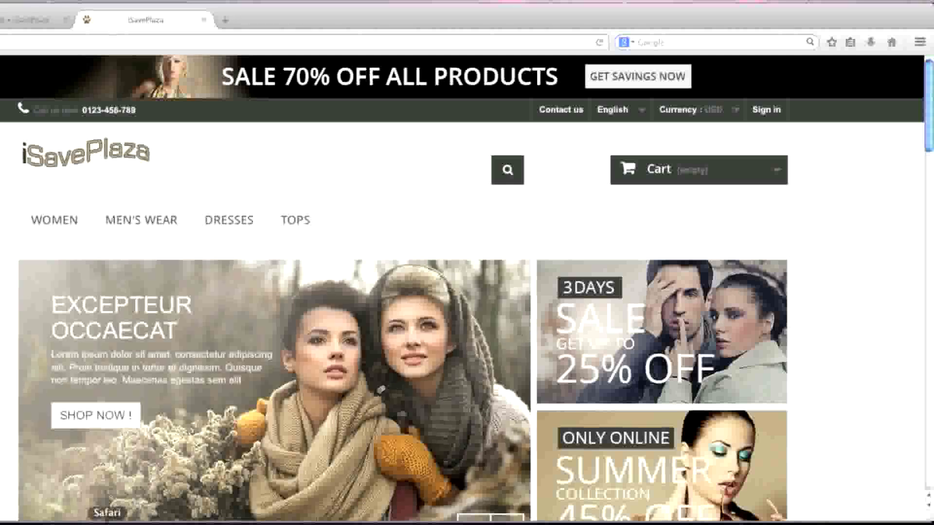
Switch to Safari and check its general preferences for the option to open safe files after downloading
click(107, 520)
click(112, 13)
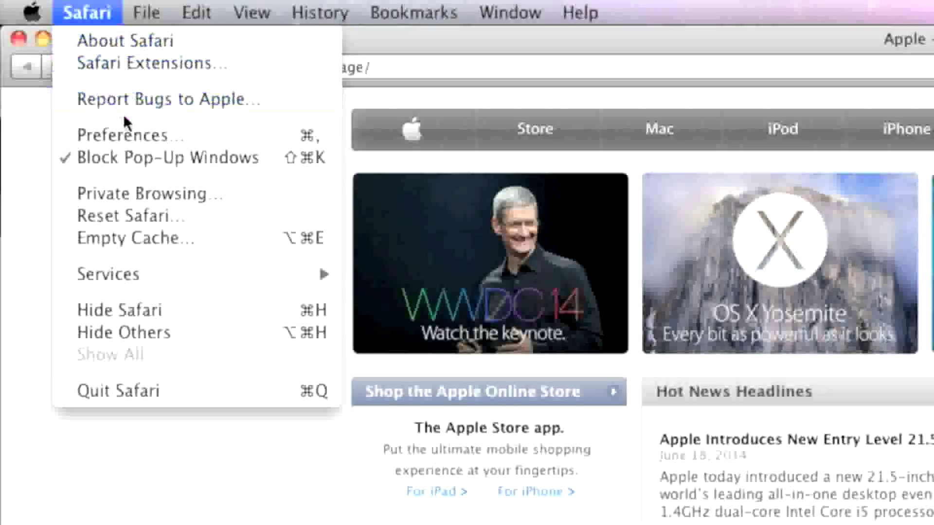
click(127, 135)
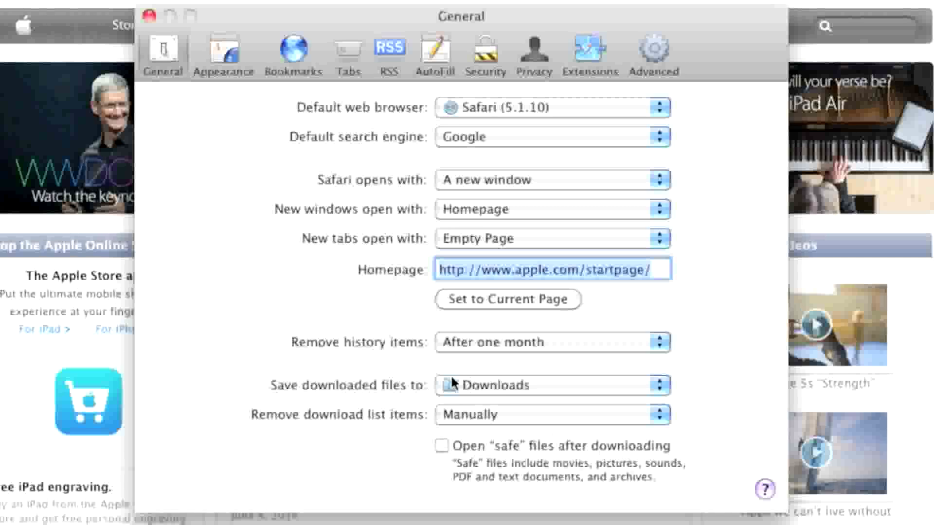
click(148, 15)
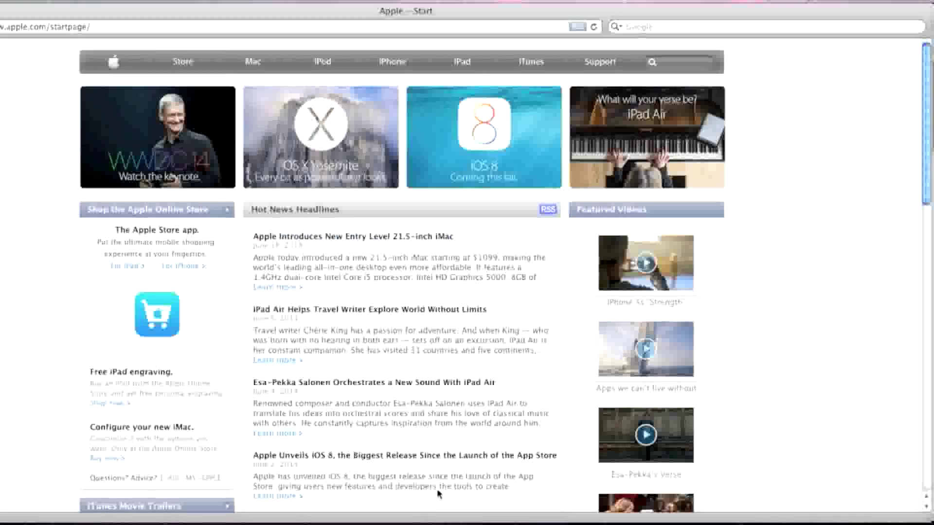
Switch back to Firefox, go to the theme preferences in the store's admin site, and open the form for adding a new theme
click(564, 523)
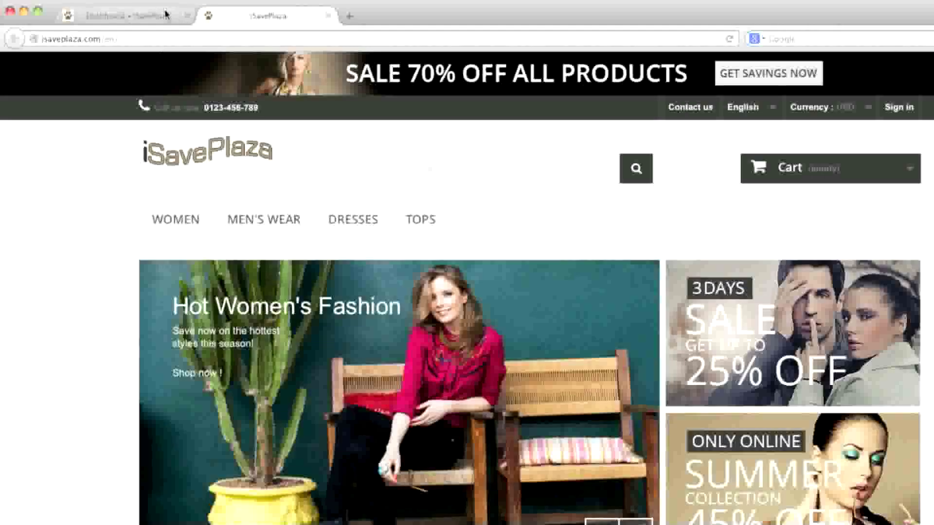
click(39, 19)
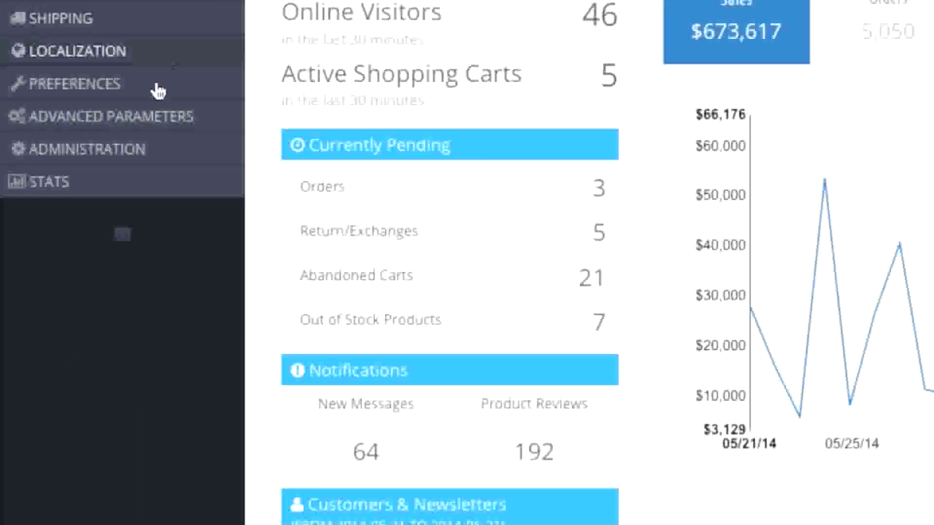
mouse_move(204, 90)
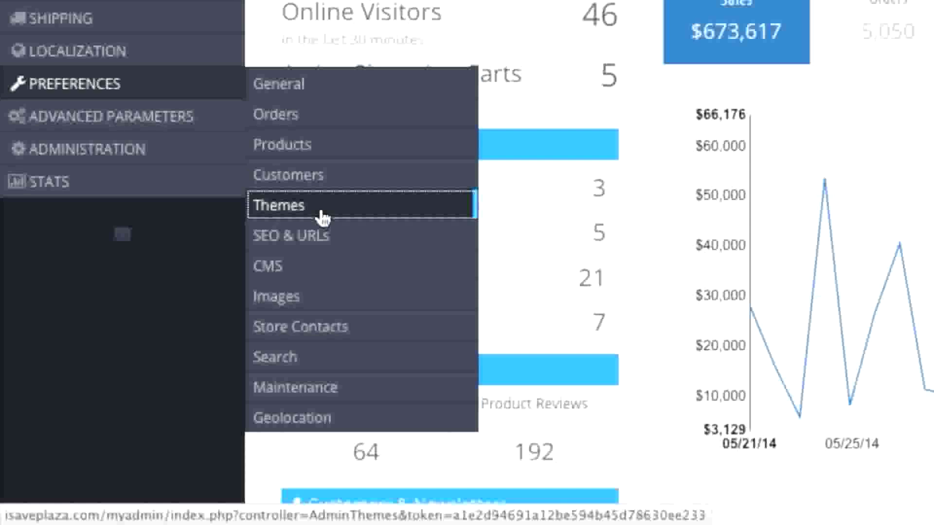
click(323, 218)
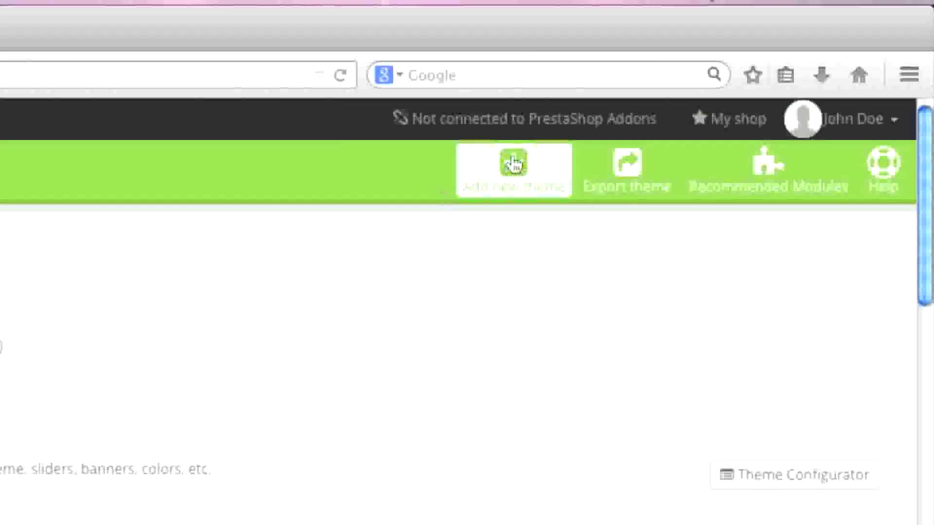
click(513, 164)
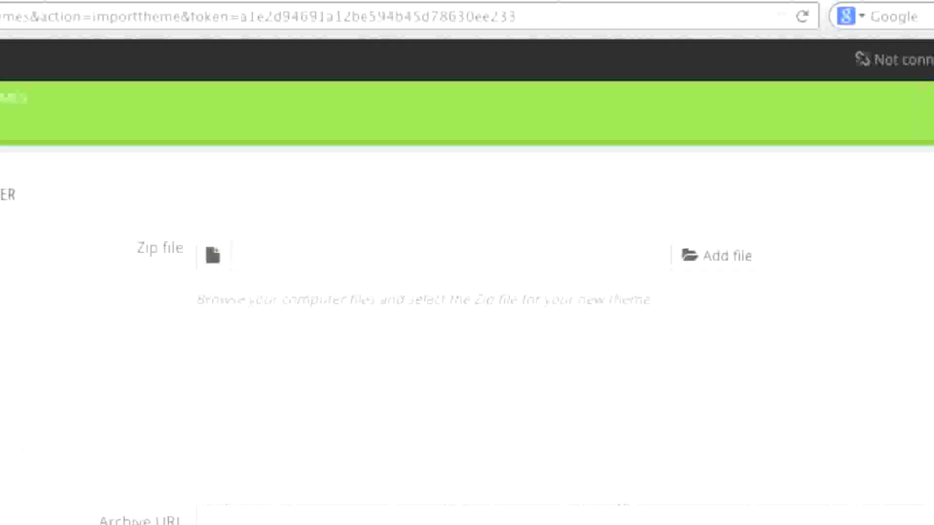
Try to import ps_theme_1.6.0.6.zip from the computer's Downloads folder as the new theme
click(728, 258)
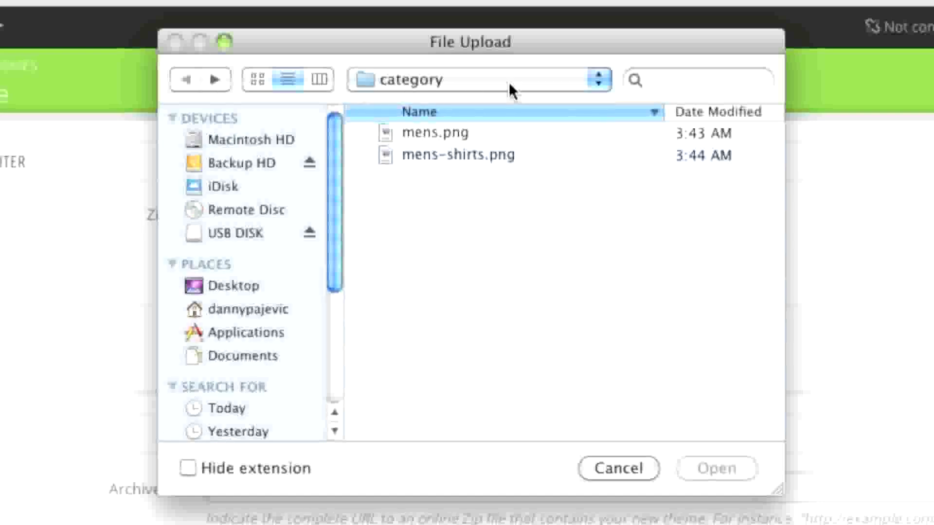
click(217, 311)
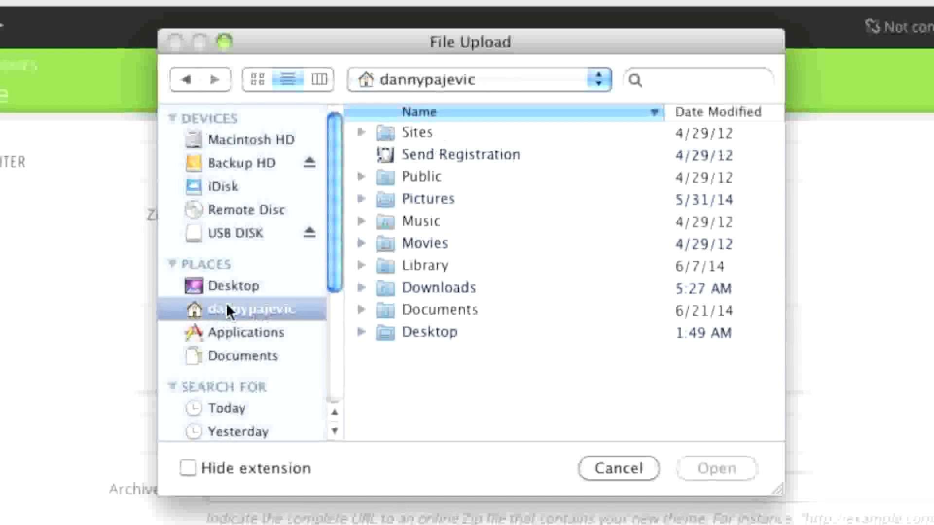
double_click(447, 290)
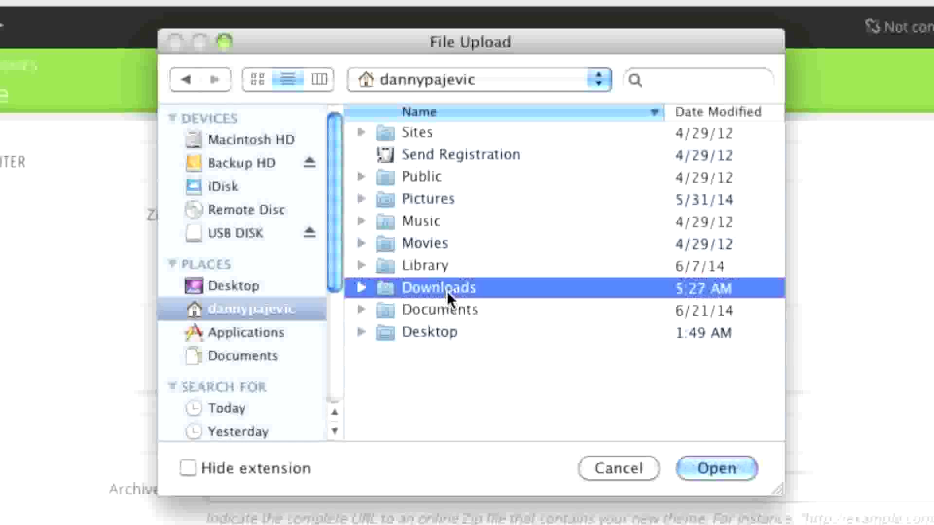
scroll(553, 281, down, 3)
click(518, 141)
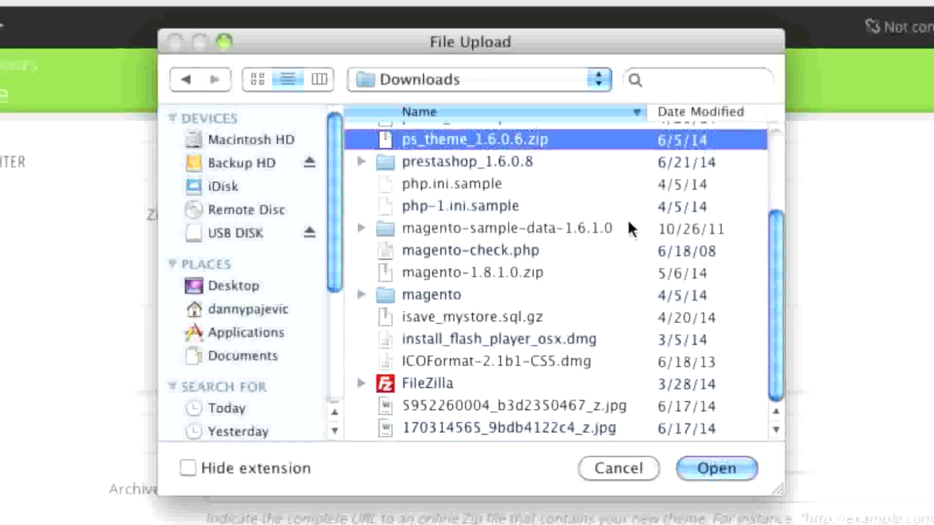
click(715, 467)
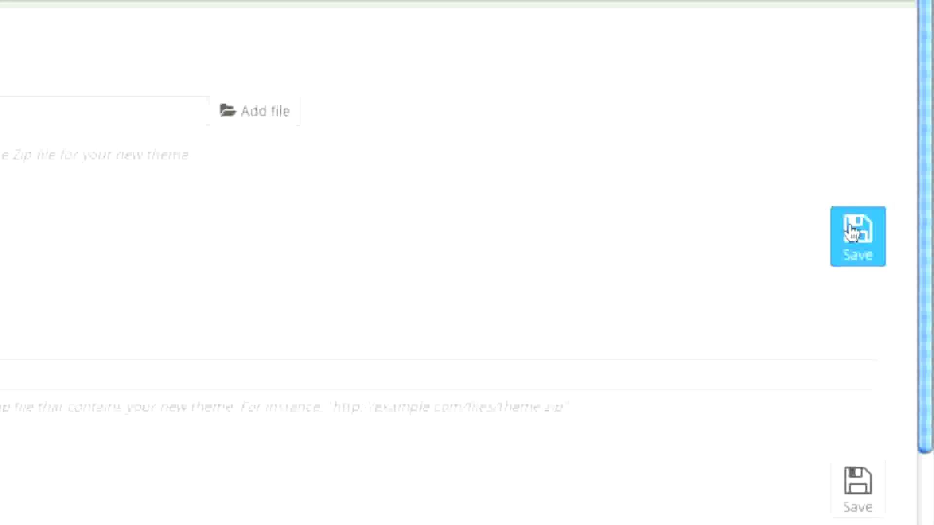
click(851, 232)
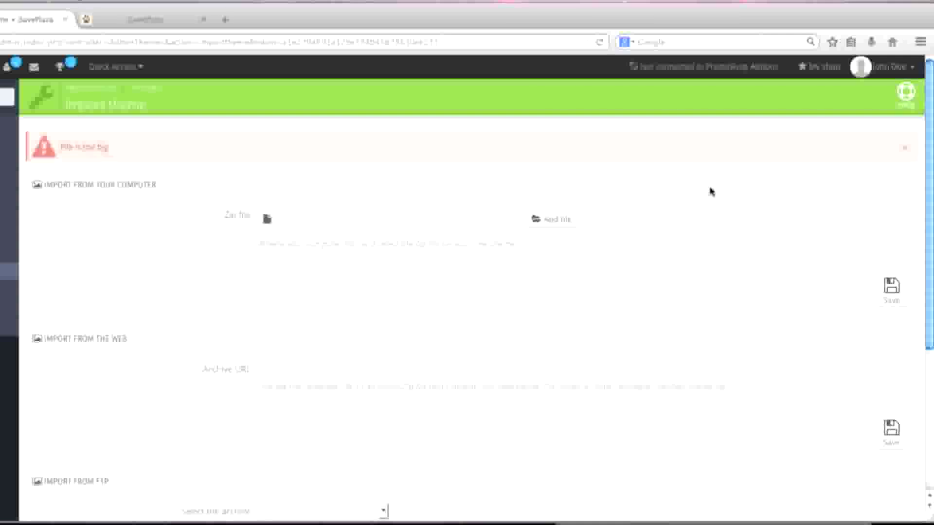
Review the upload_max_filesize and post_max_size lines in the Untitled text document, and return to the theme import form's FTP section
click(521, 520)
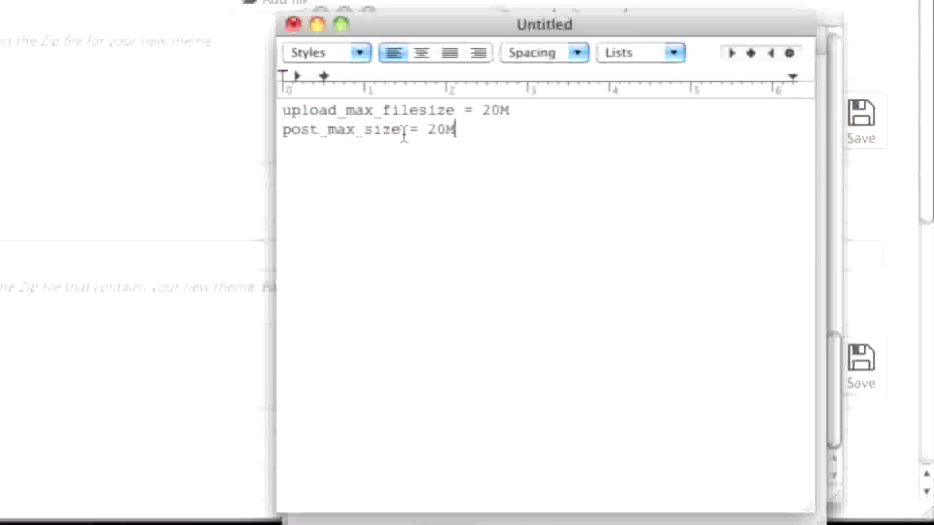
click(186, 173)
scroll(554, 371, down, 3)
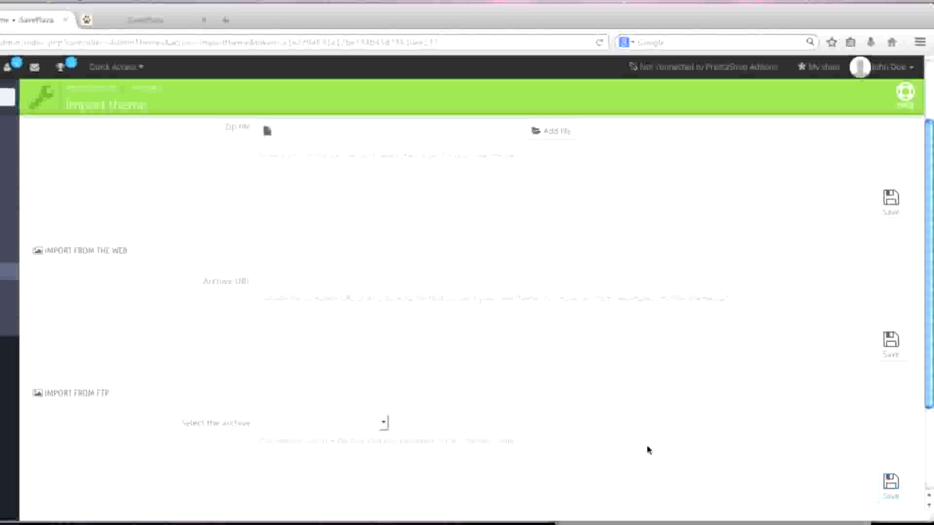
Switch to FileZilla and select ps_theme_1.6.0.6.zip in the local Downloads folder
click(646, 522)
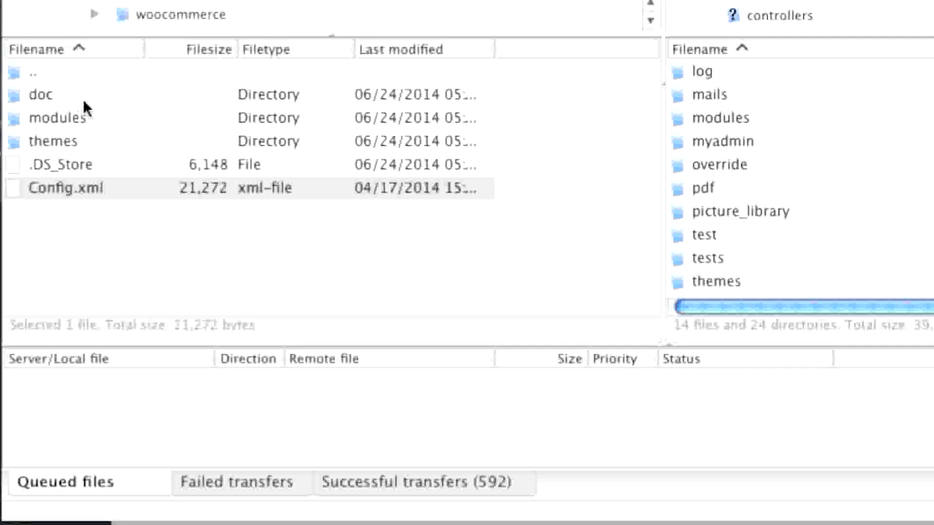
double_click(19, 73)
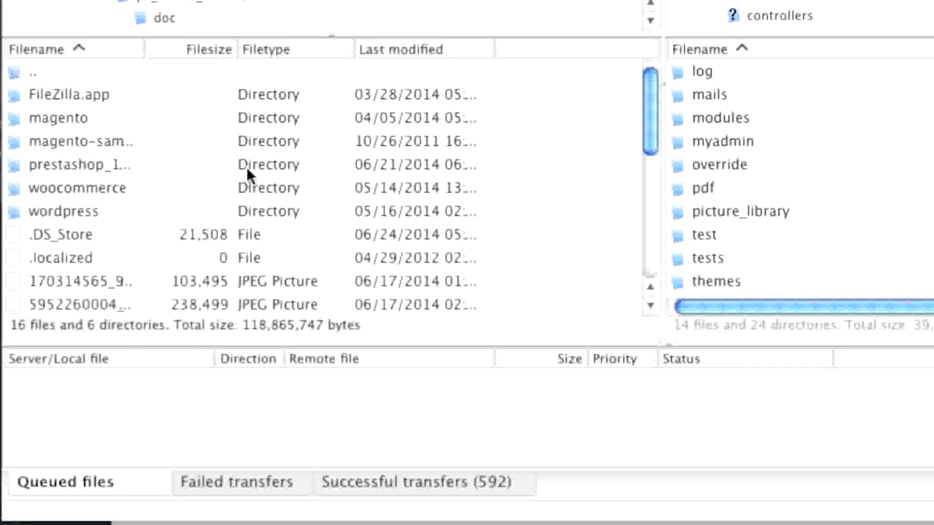
scroll(247, 168, down, 6)
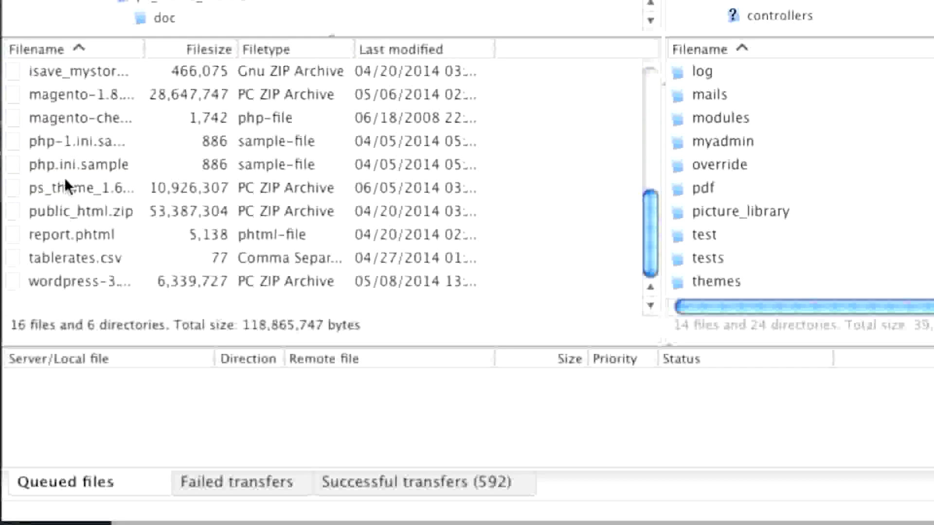
click(65, 183)
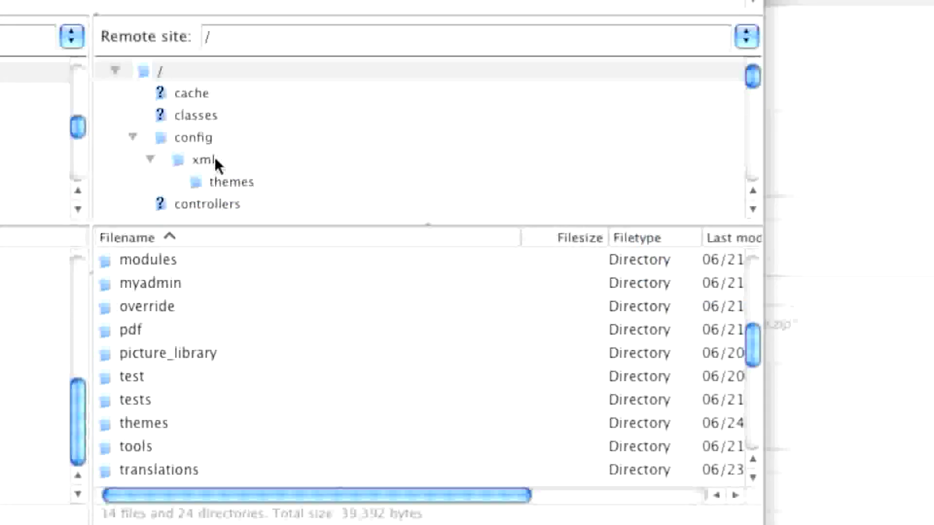
Open the remote themes folder and upload ps_theme_1.6.0.6.zip into it
click(115, 134)
scroll(142, 139, down, 2)
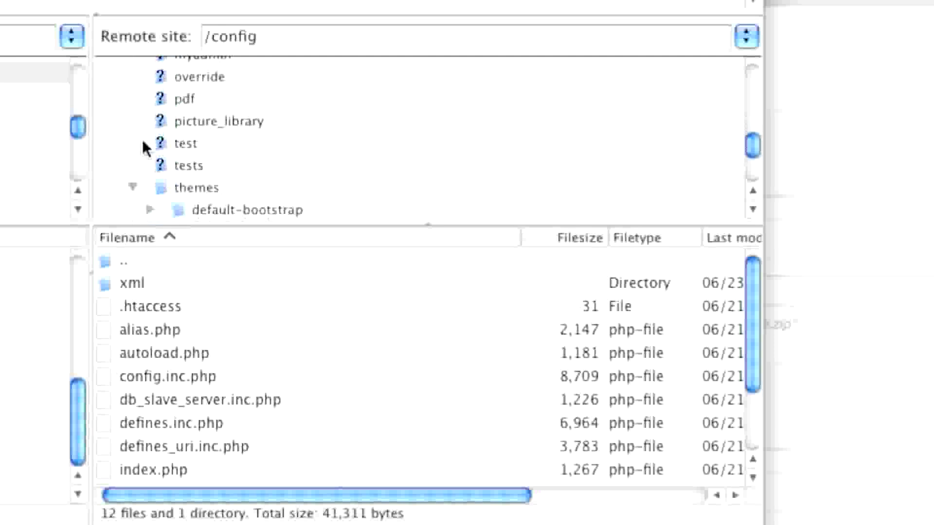
click(204, 179)
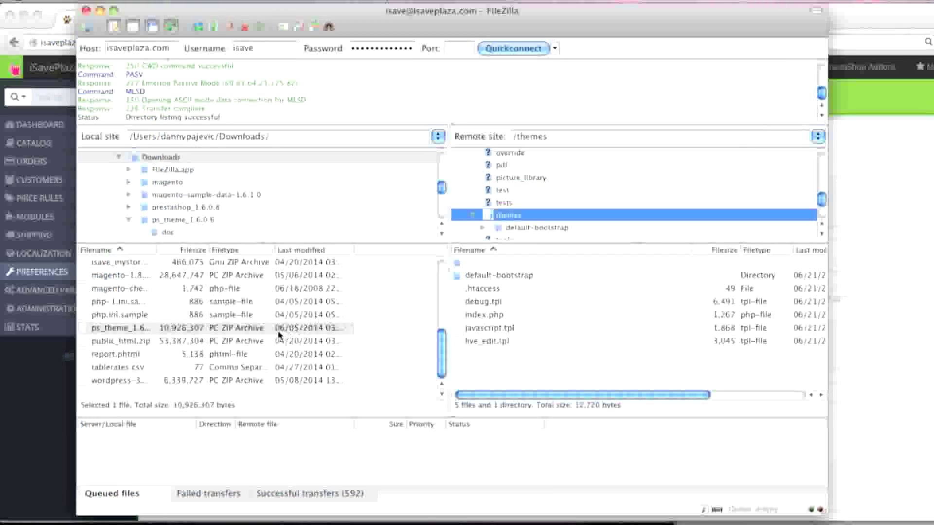
click(279, 331)
right_click(280, 334)
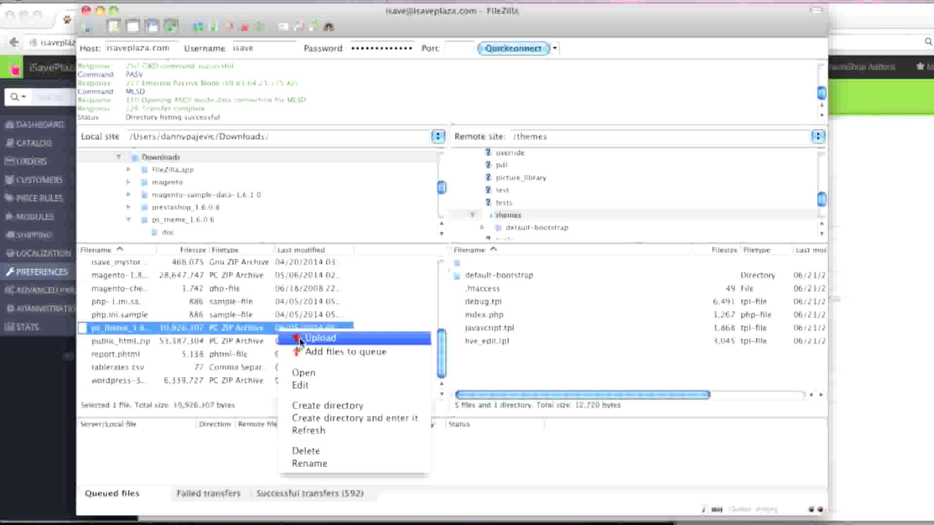
click(302, 341)
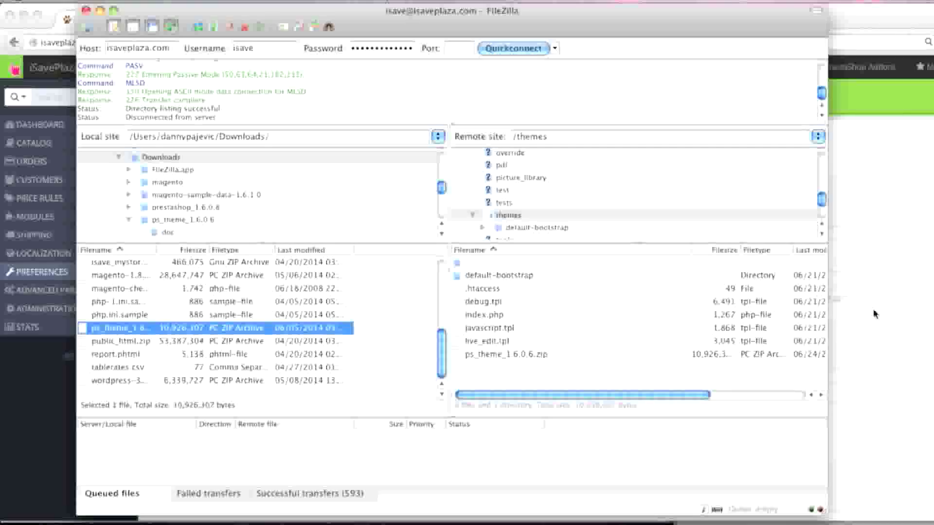
Return to the store admin in Firefox and reopen the add-theme form from the theme preferences
click(874, 312)
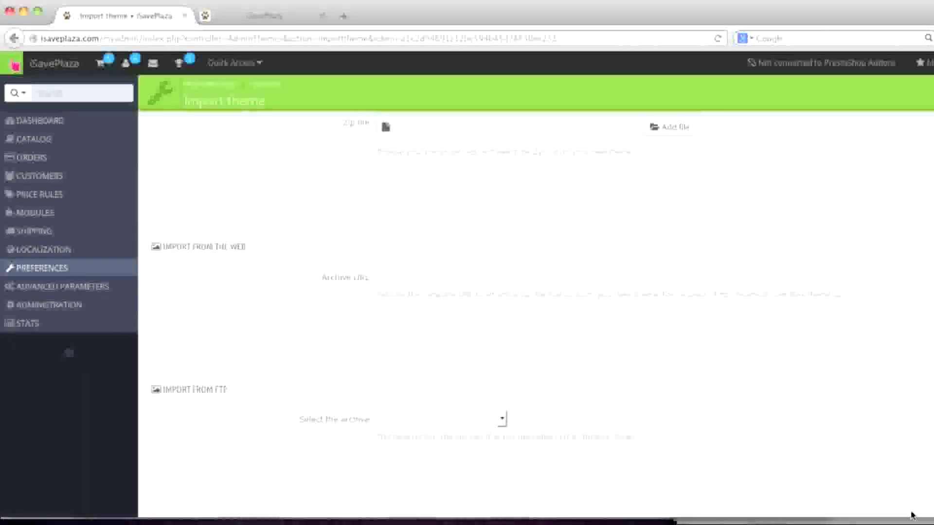
scroll(912, 513, up, 3)
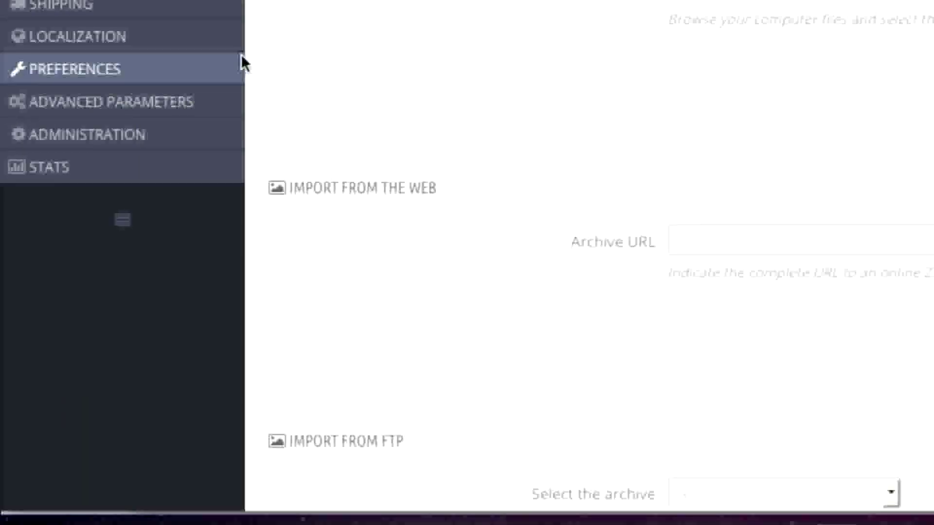
mouse_move(113, 265)
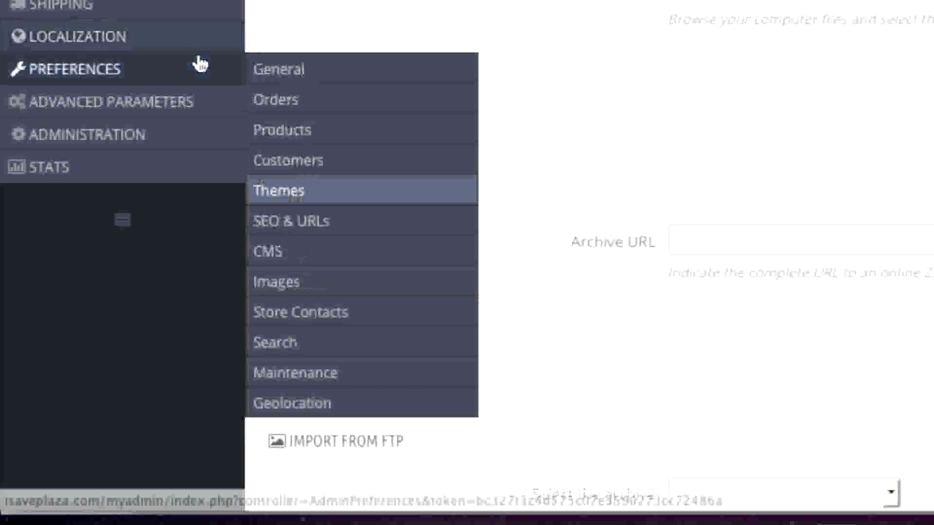
click(320, 201)
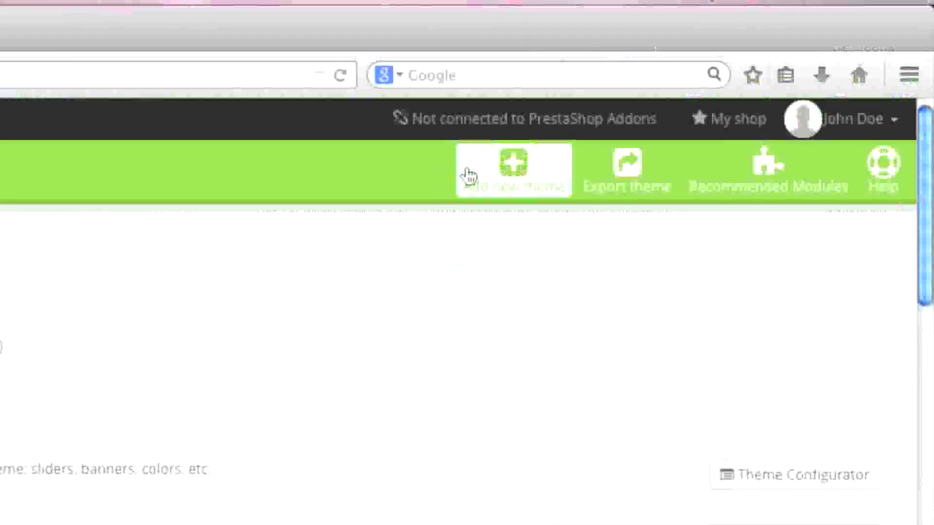
click(524, 171)
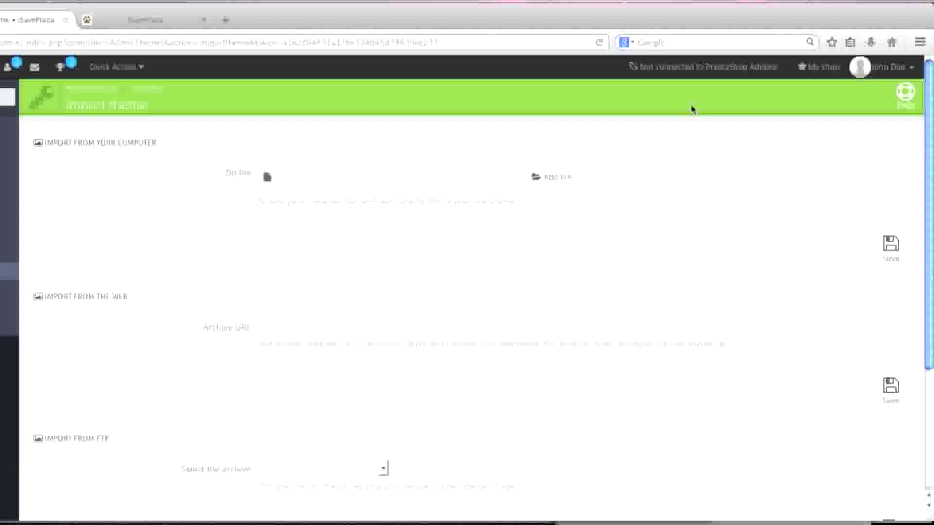
Import the theme from FTP using the archive ps_theme_1.6.0.6.zip and save
scroll(320, 477, down, 3)
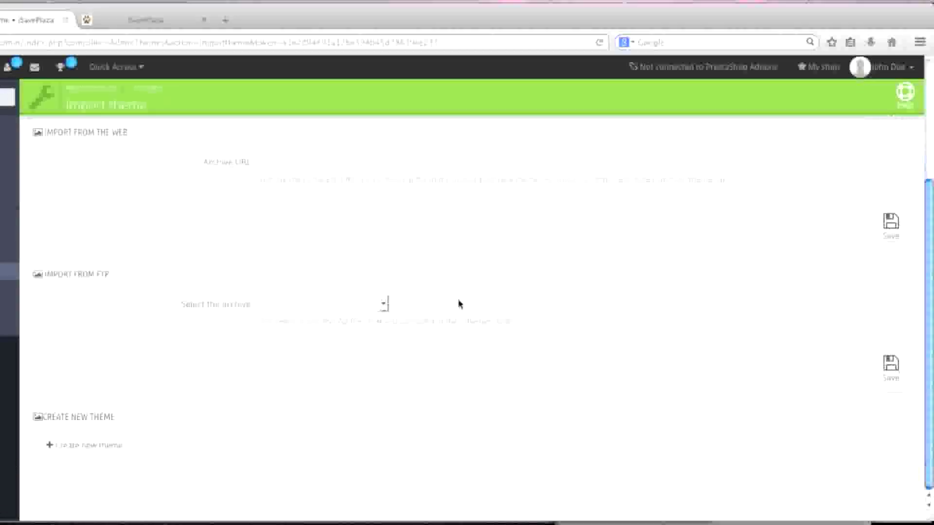
click(382, 305)
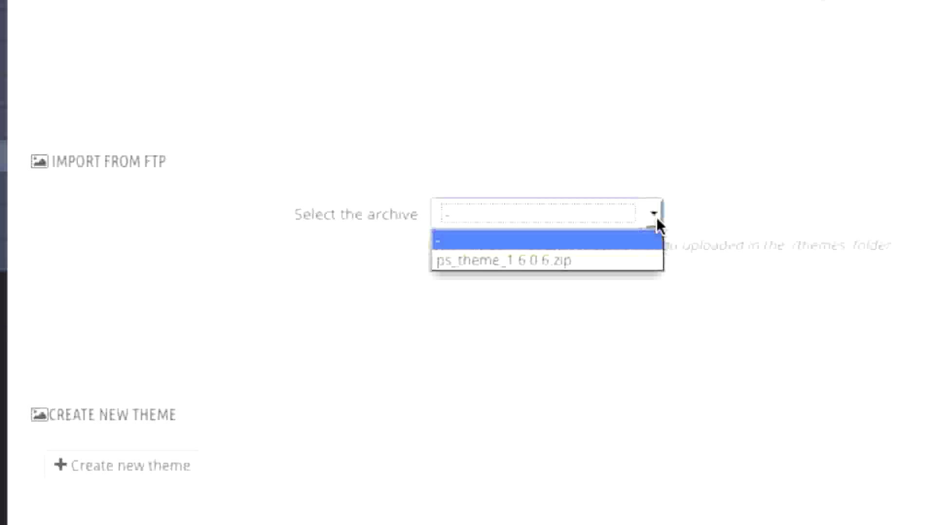
click(630, 260)
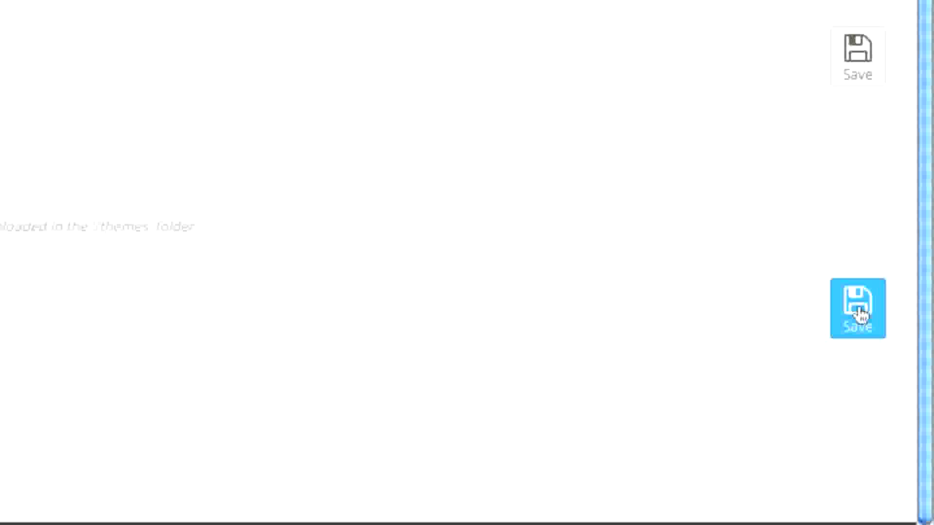
click(859, 315)
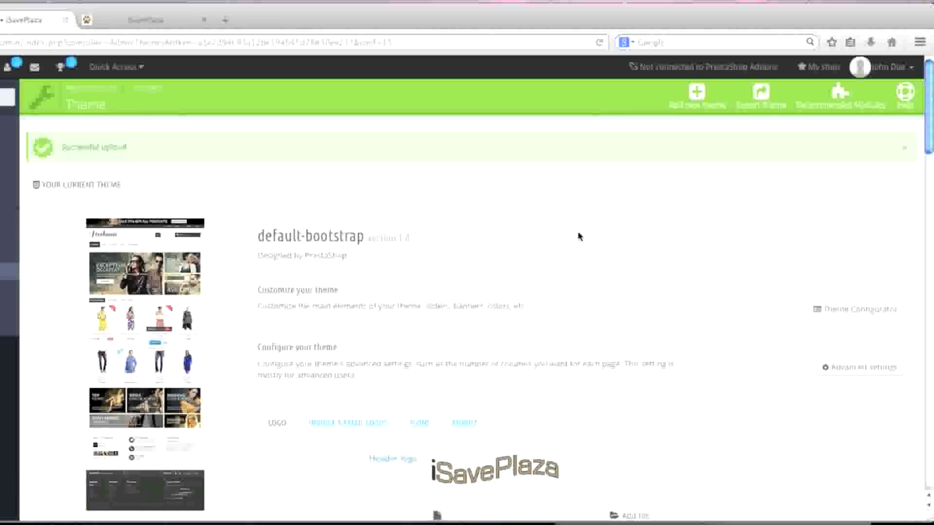
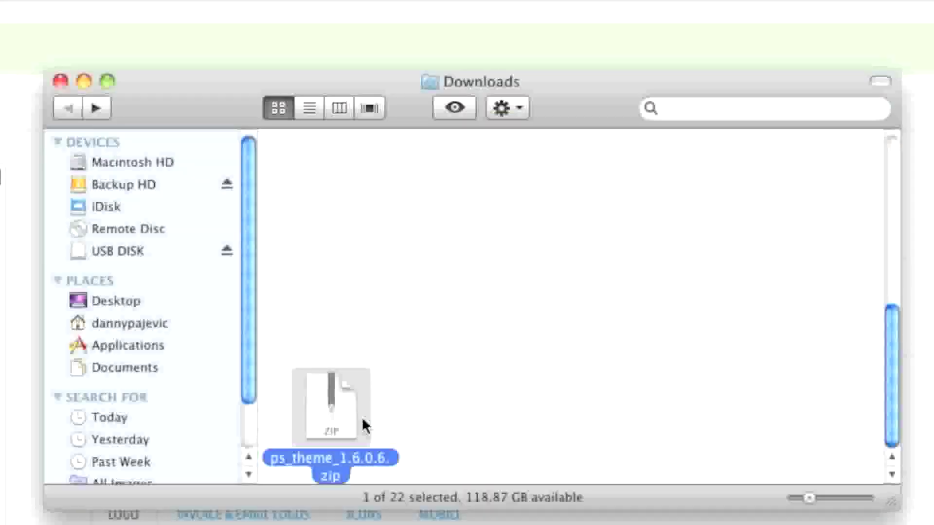
Extract ps_theme_1.6.0.6.zip in the Downloads folder
double_click(363, 419)
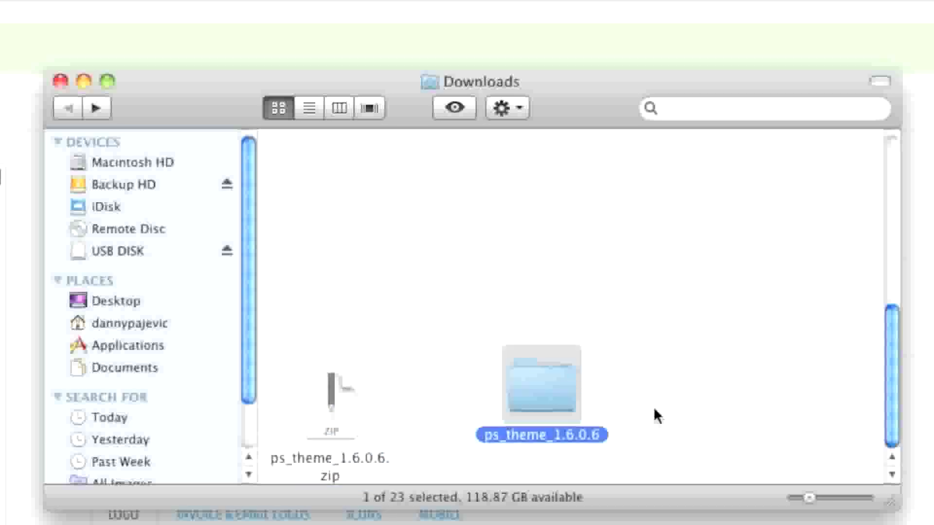
Look inside the extracted ps_theme_1.6.0.6 folder, checking its themes subfolder and then its modules subfolder
double_click(565, 400)
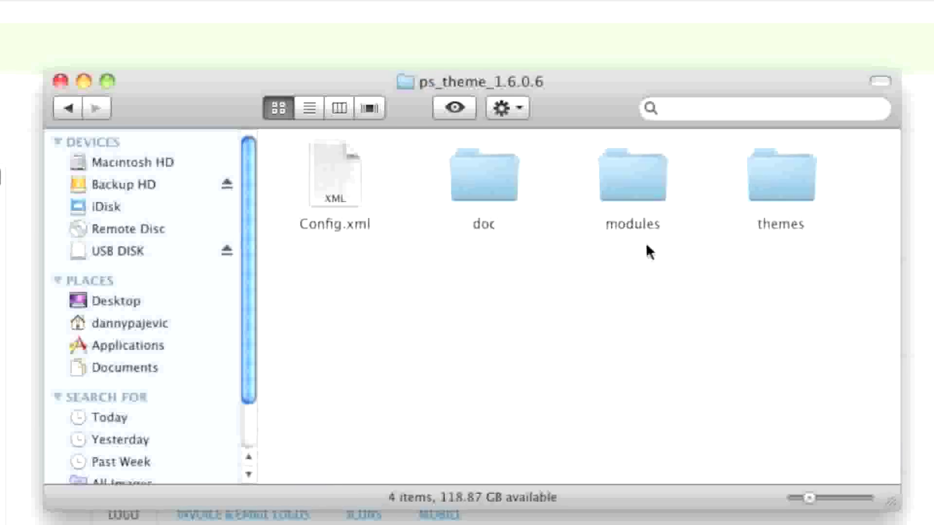
double_click(789, 188)
click(69, 107)
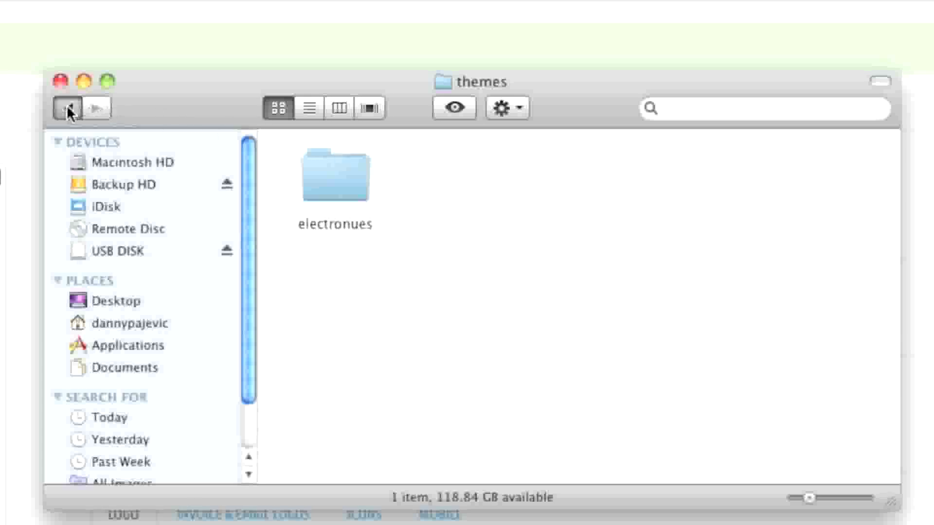
double_click(643, 187)
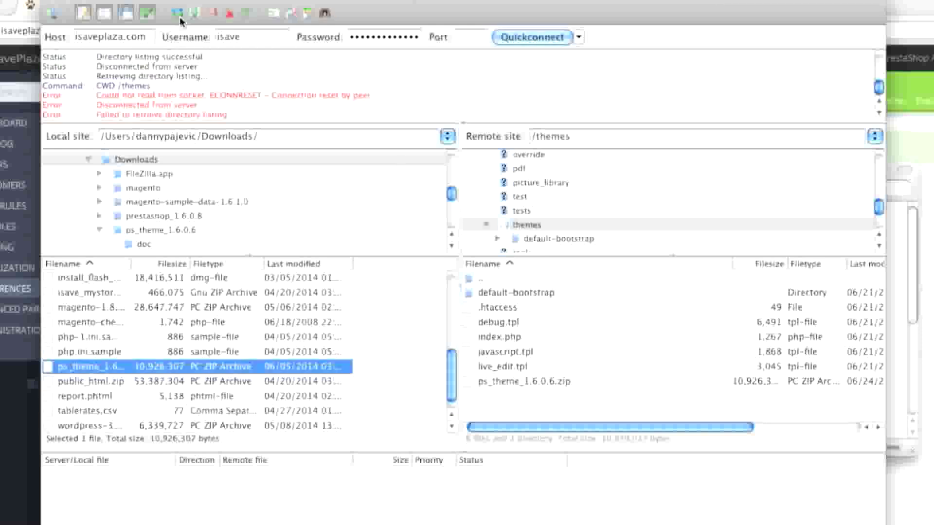
Switch to FileZilla, reconnect to the FTP server and open the remote modules folder
click(520, 42)
click(435, 320)
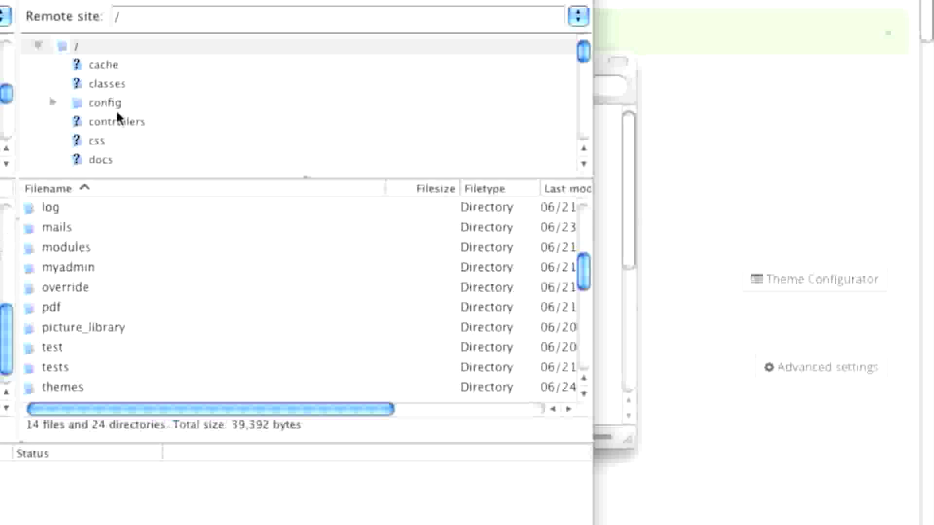
scroll(120, 108, down, 8)
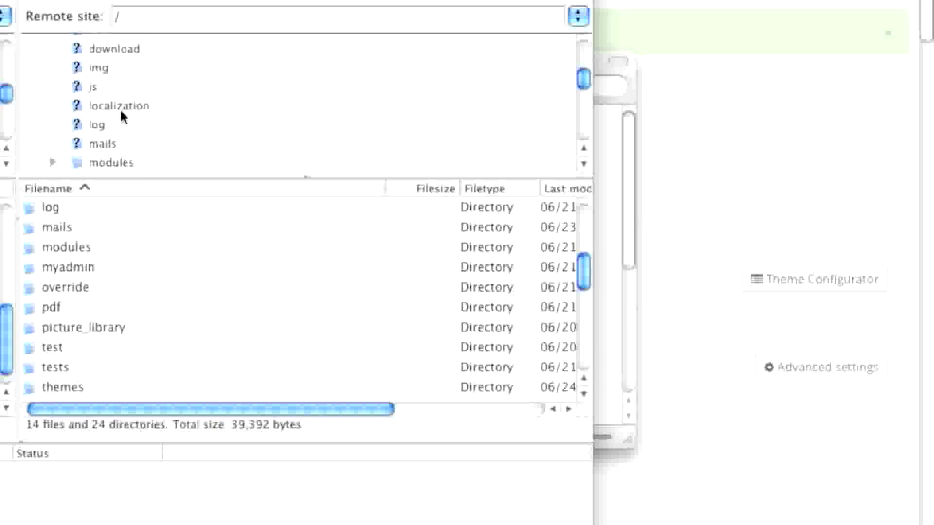
click(118, 142)
scroll(202, 126, down, 4)
scroll(271, 269, down, 15)
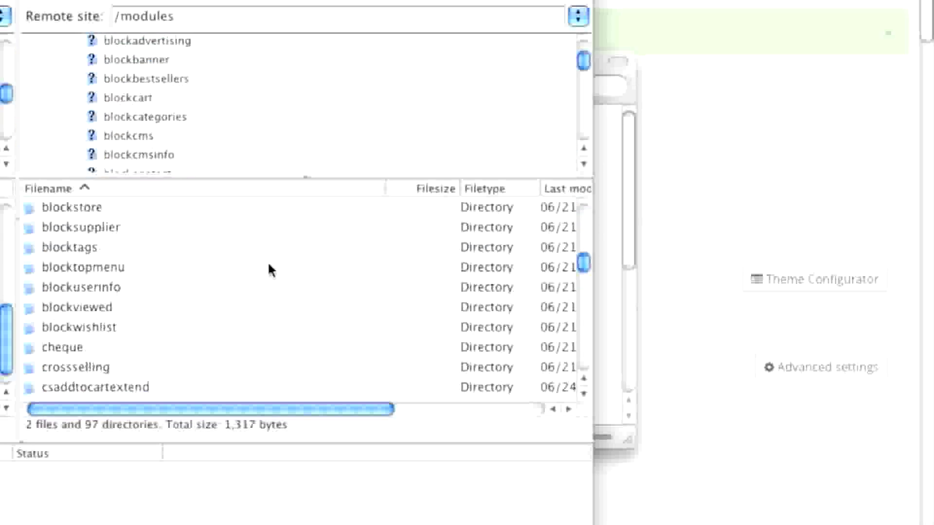
Place the Finder window with the local modules beside the remote listing and compare the cs-prefixed module folders
key(super+Tab)
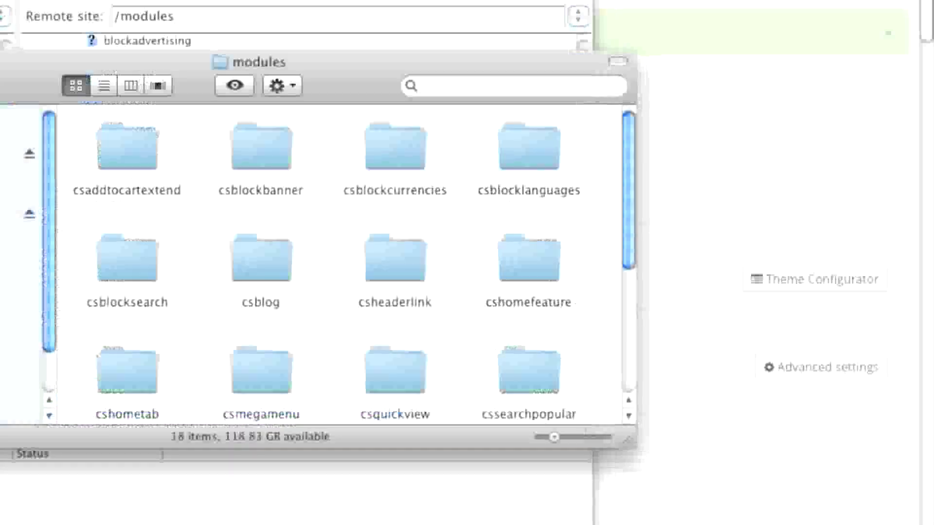
drag(178, 73, 638, 129)
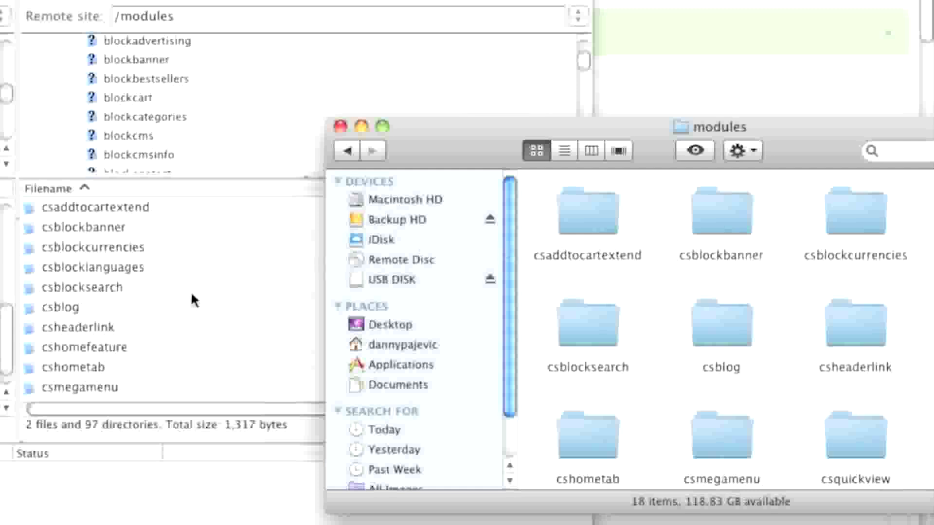
click(181, 278)
scroll(192, 270, up, 3)
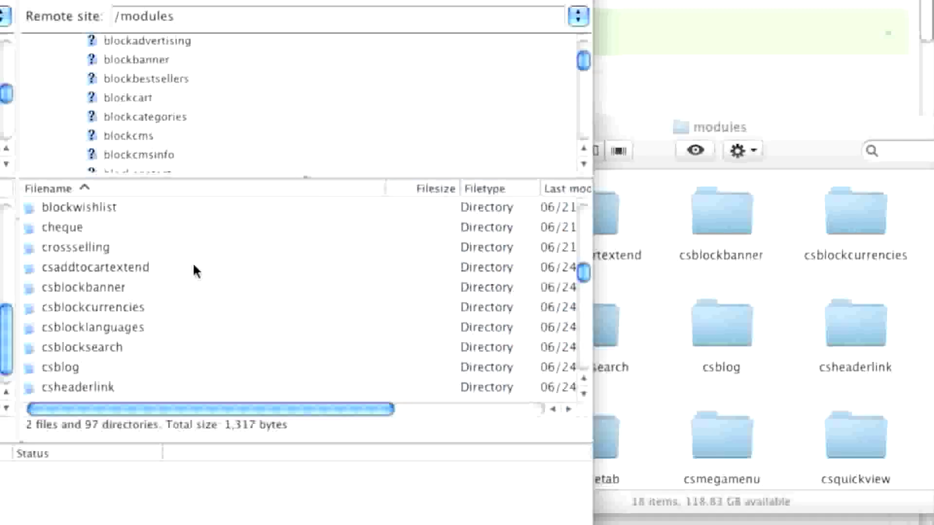
Open the extracted package's themes folder and the server's themes folder, and check both for electronues
click(687, 258)
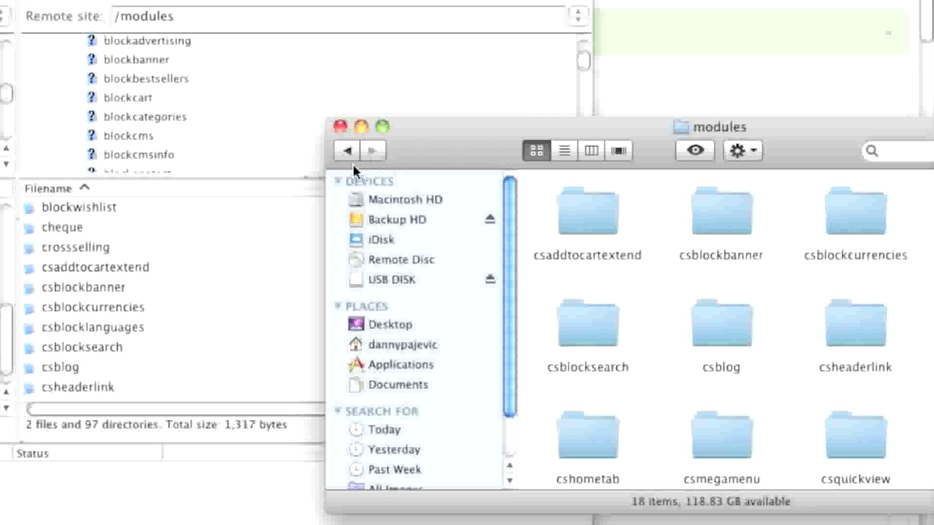
click(348, 151)
drag(820, 168, 641, 143)
double_click(804, 195)
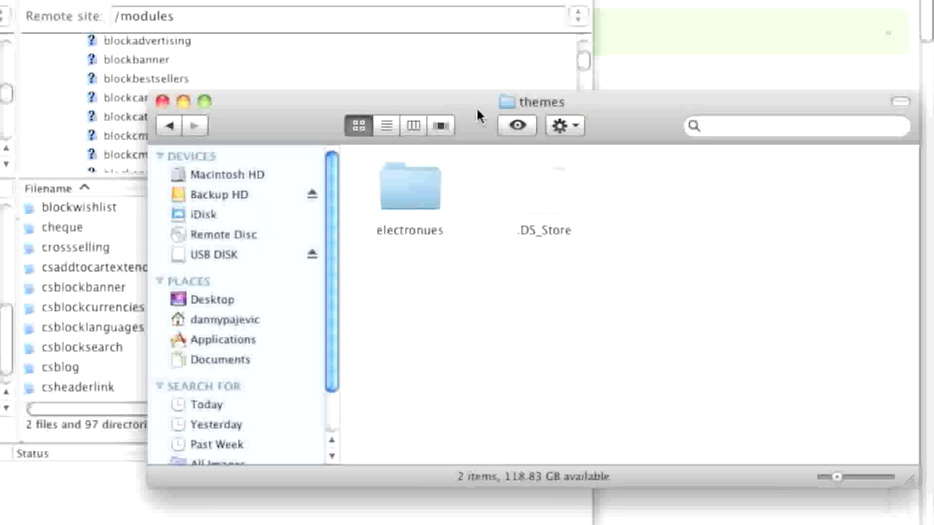
drag(608, 102, 779, 112)
click(115, 98)
scroll(119, 100, up, 5)
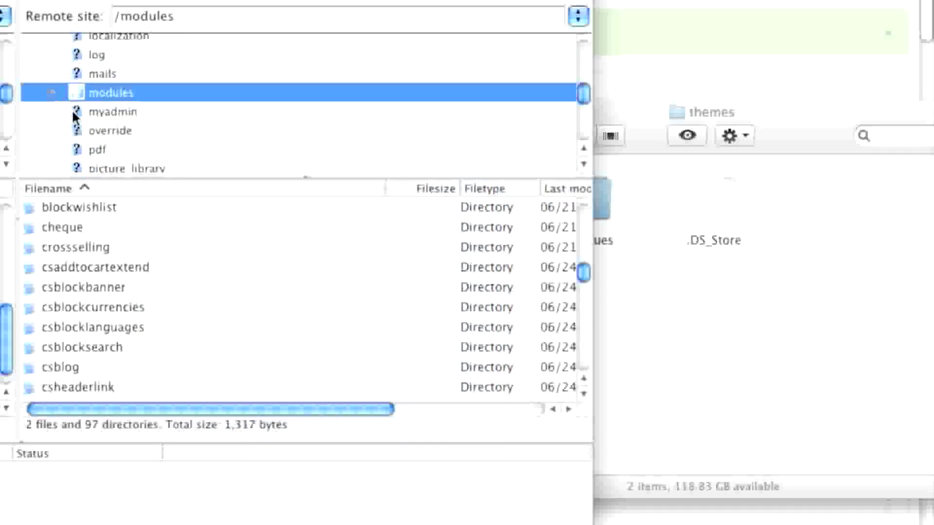
scroll(73, 114, down, 3)
click(97, 86)
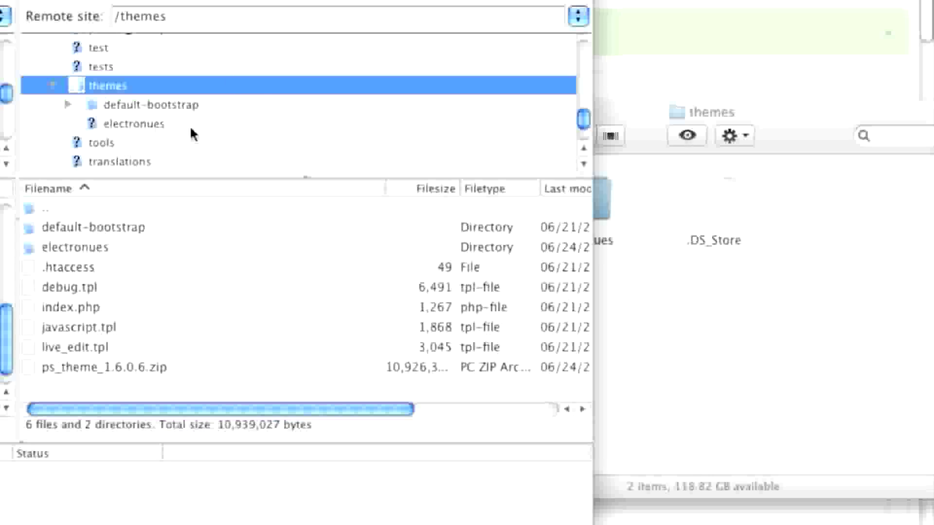
Return to the store's theme preferences in Firefox and choose to use the electronues theme for the shop
click(650, 246)
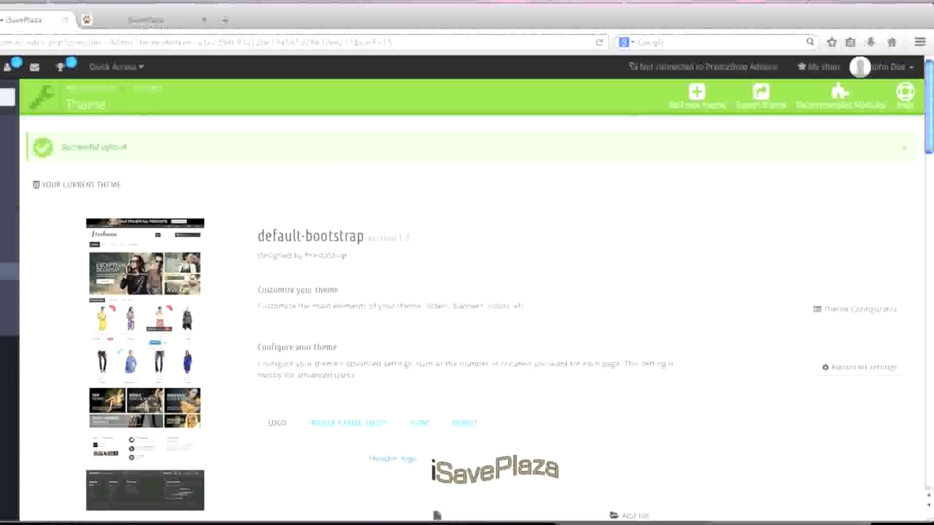
scroll(247, 352, down, 10)
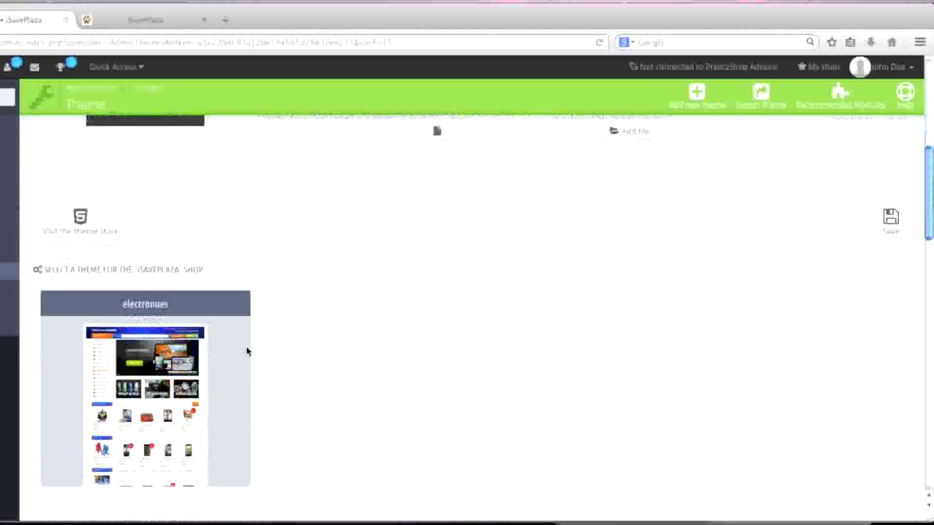
mouse_move(154, 279)
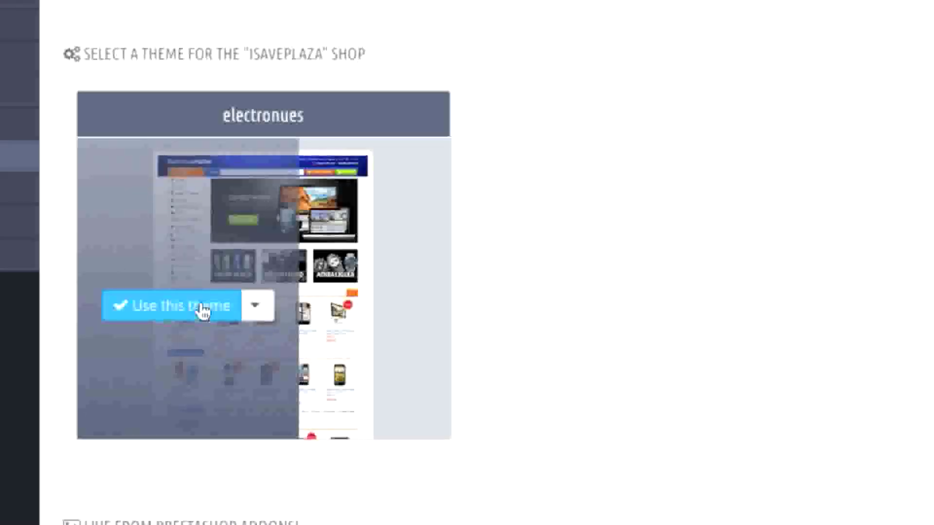
click(203, 311)
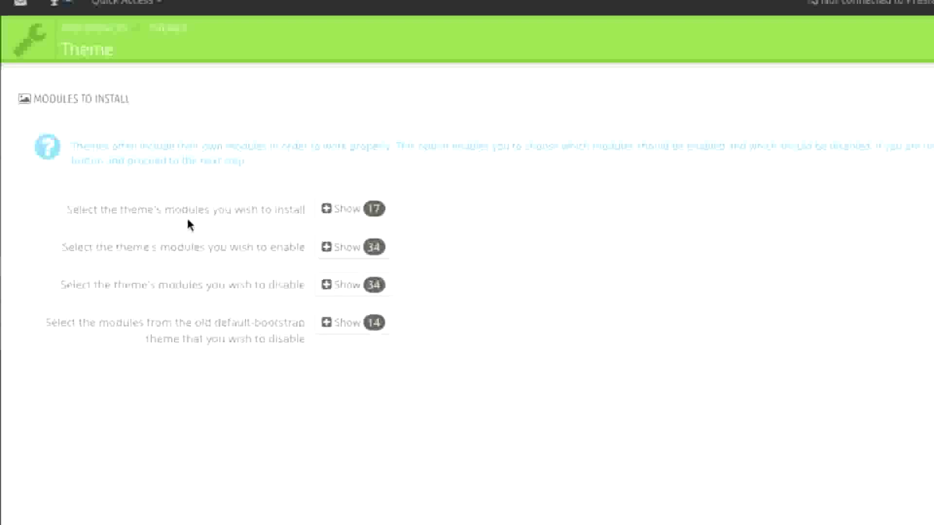
Expand and review the lists of the theme's modules to install and to enable
click(336, 213)
scroll(423, 272, down, 3)
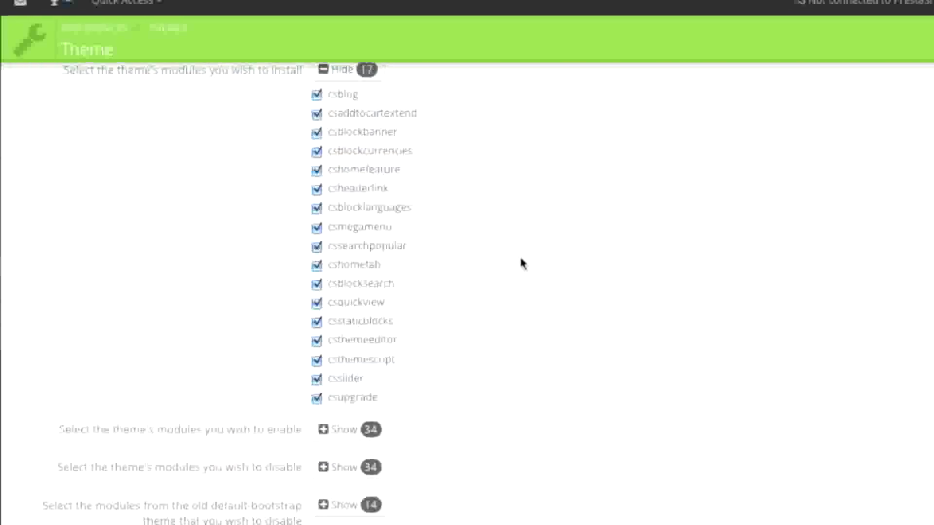
click(344, 438)
scroll(404, 421, down, 3)
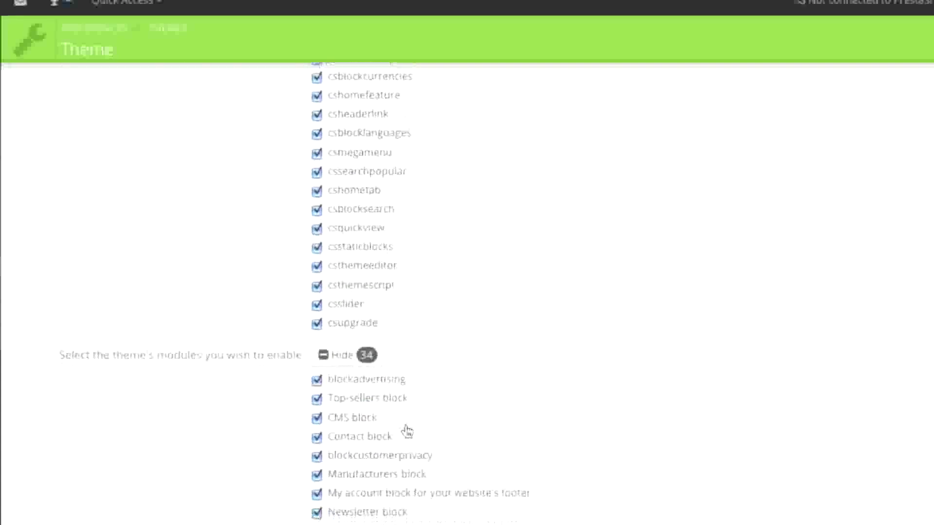
scroll(408, 430, down, 5)
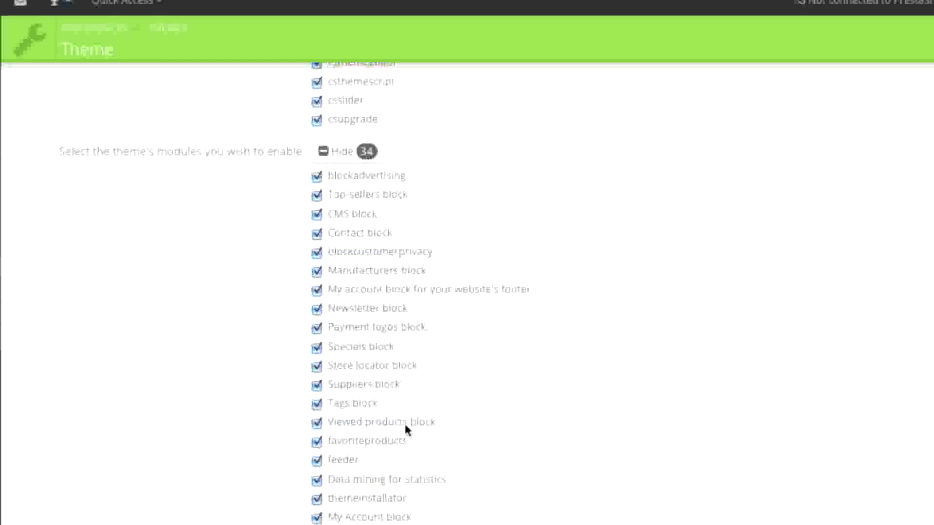
scroll(407, 430, down, 8)
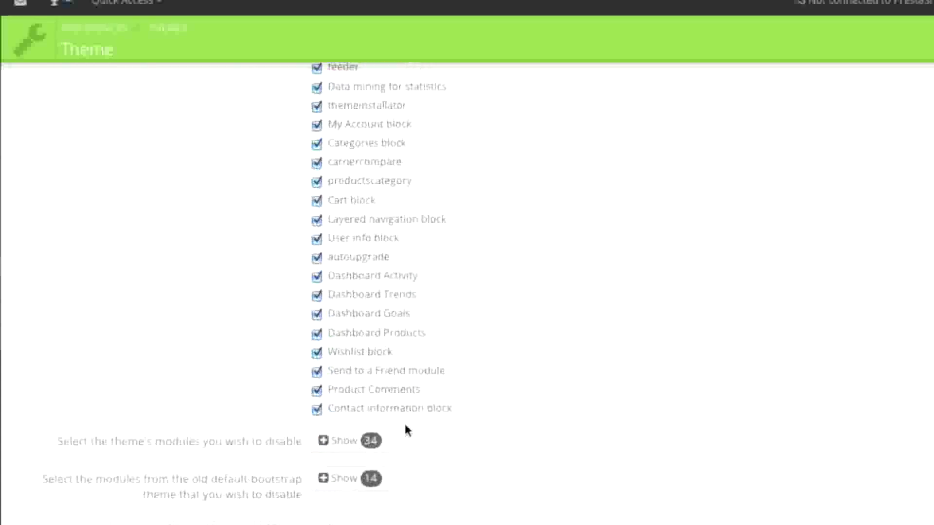
Expand and review the theme's modules to disable and the old default-bootstrap theme's modules to disable
click(347, 388)
scroll(475, 429, down, 3)
scroll(474, 428, down, 12)
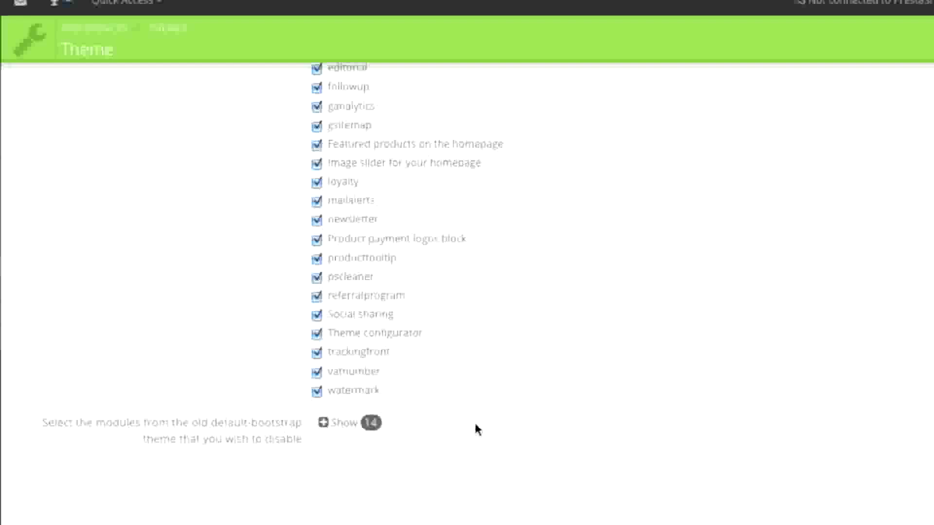
click(334, 432)
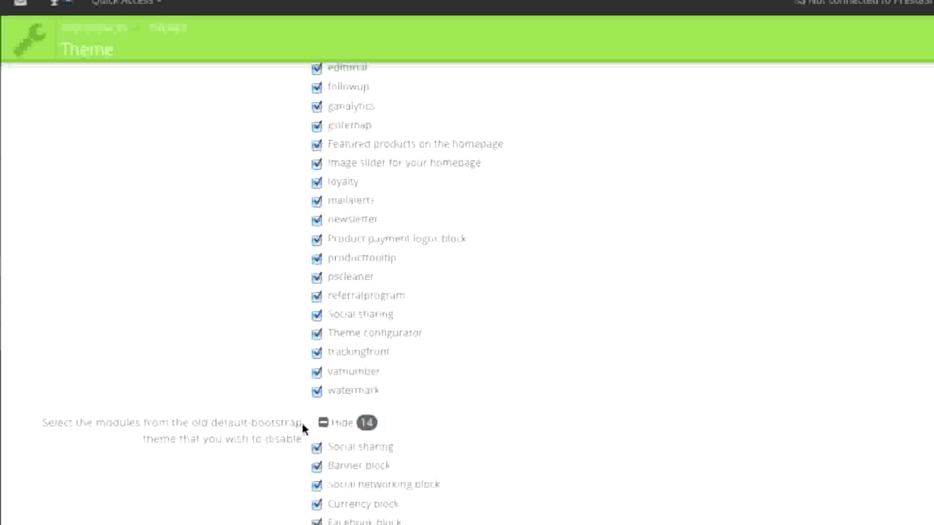
scroll(316, 444, down, 4)
Check back over the whole module selection and save it with every module left ticked
scroll(316, 444, up, 5)
scroll(392, 303, up, 13)
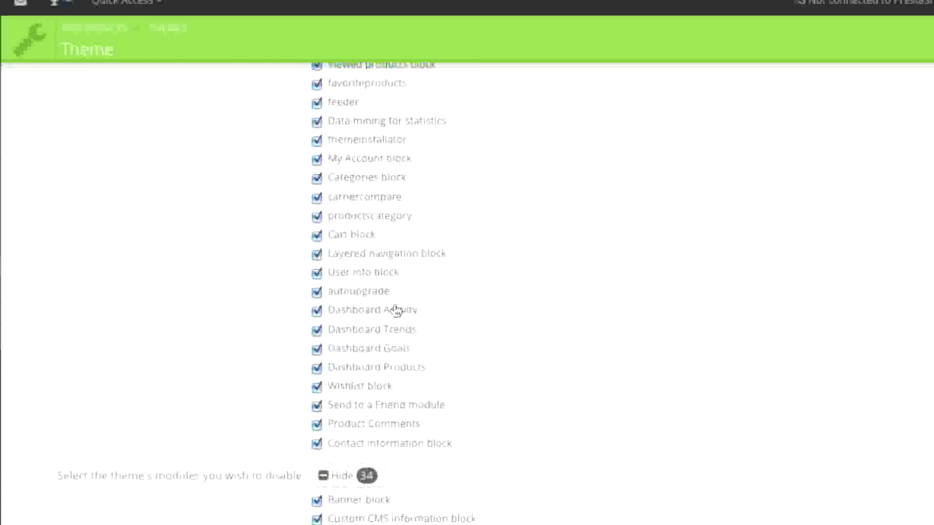
scroll(396, 313, up, 12)
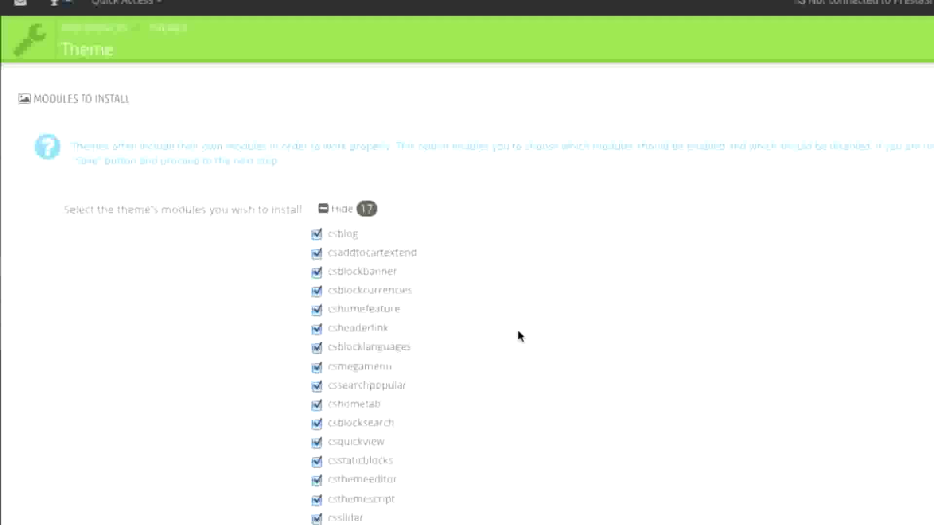
scroll(520, 334, down, 10)
click(878, 468)
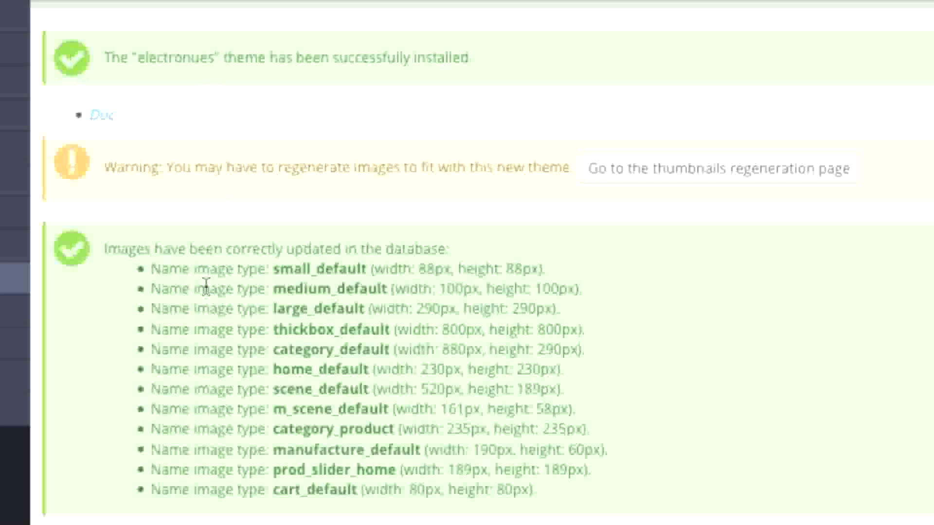
Go to the thumbnails regeneration page and regenerate the thumbnails for all images, confirming the request
click(735, 171)
scroll(387, 237, down, 3)
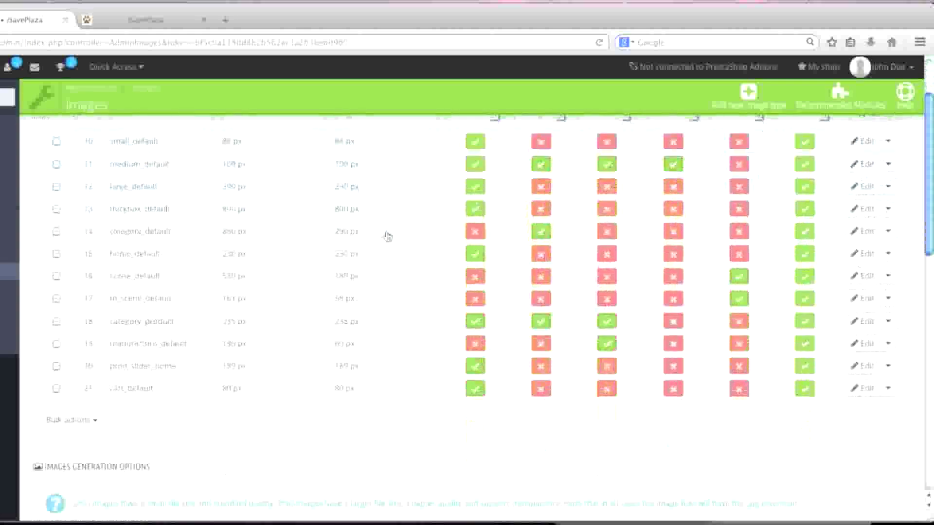
scroll(388, 237, down, 10)
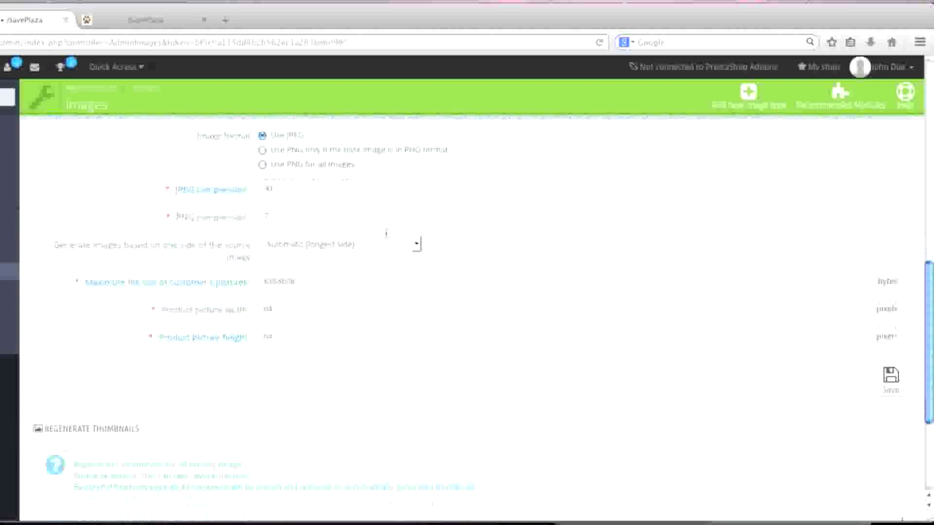
scroll(388, 237, down, 4)
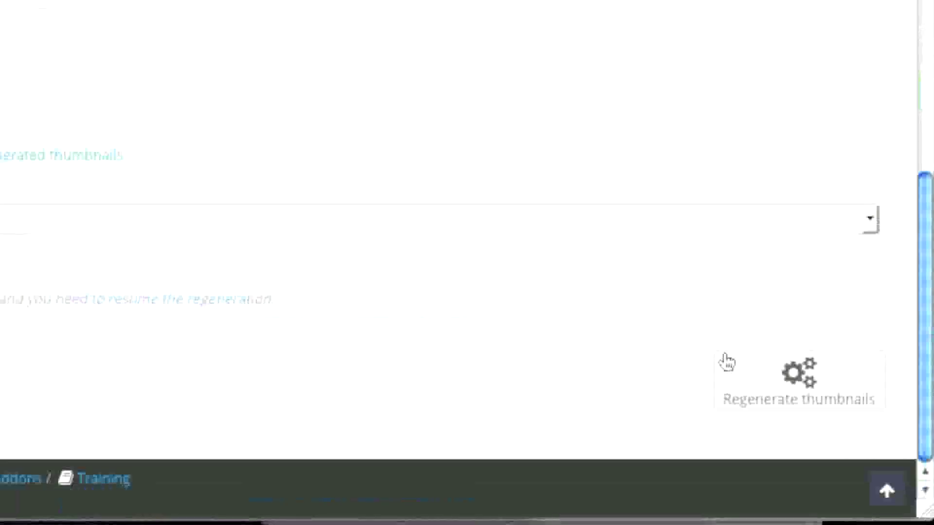
click(773, 382)
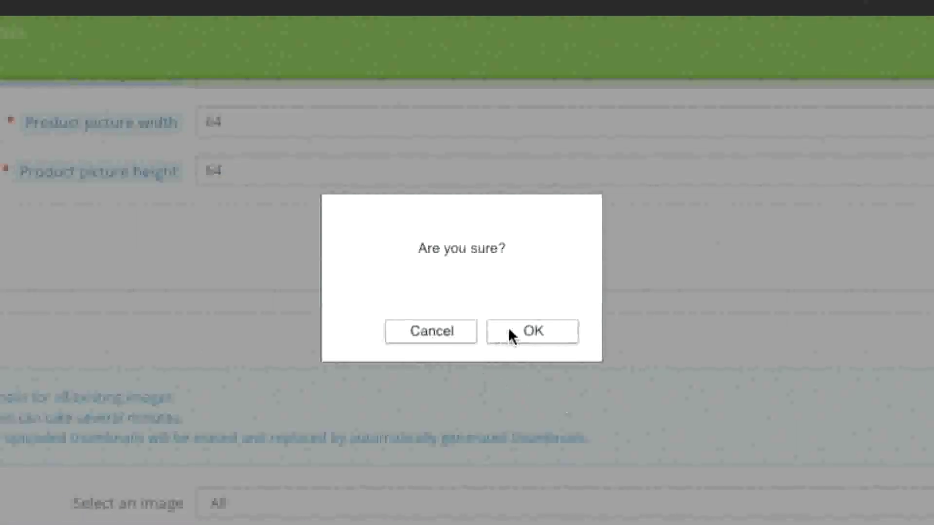
click(509, 335)
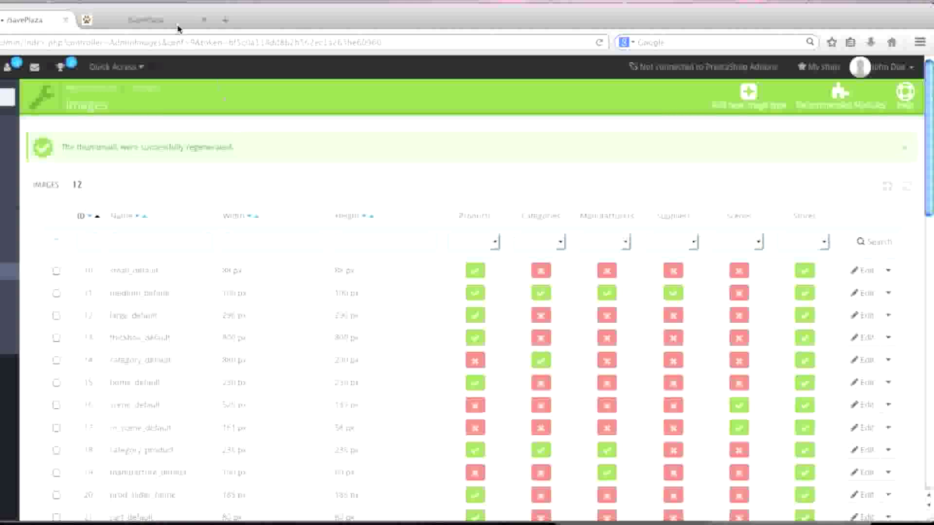
Reload the storefront's home page and look through its banners and product sections under the new theme
click(309, 44)
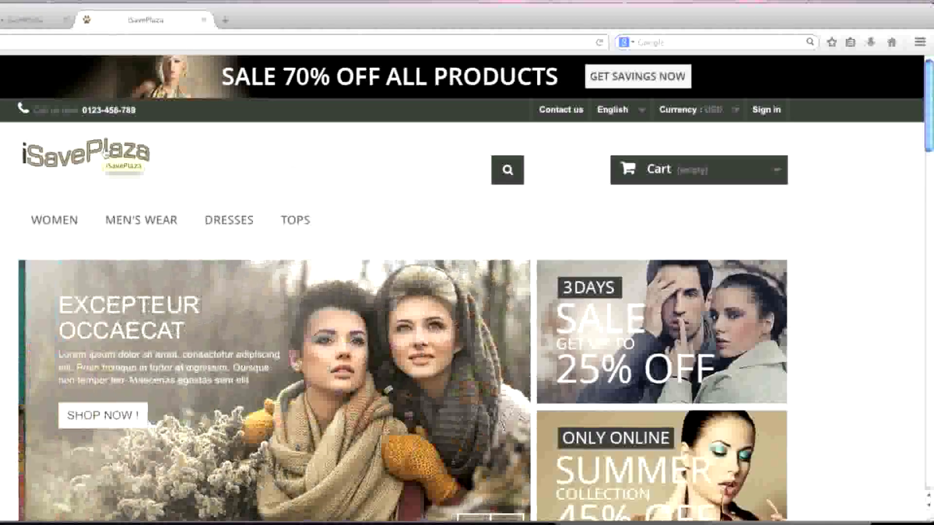
click(108, 152)
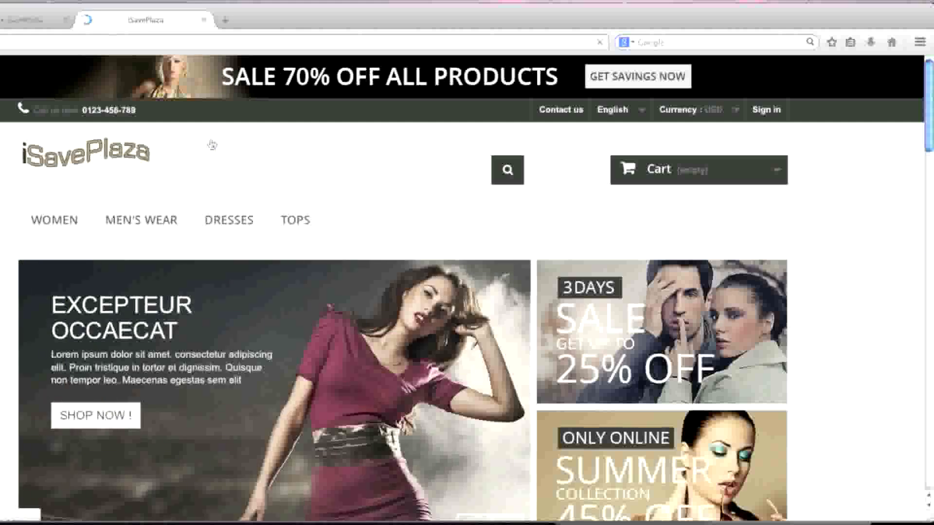
scroll(686, 256, down, 12)
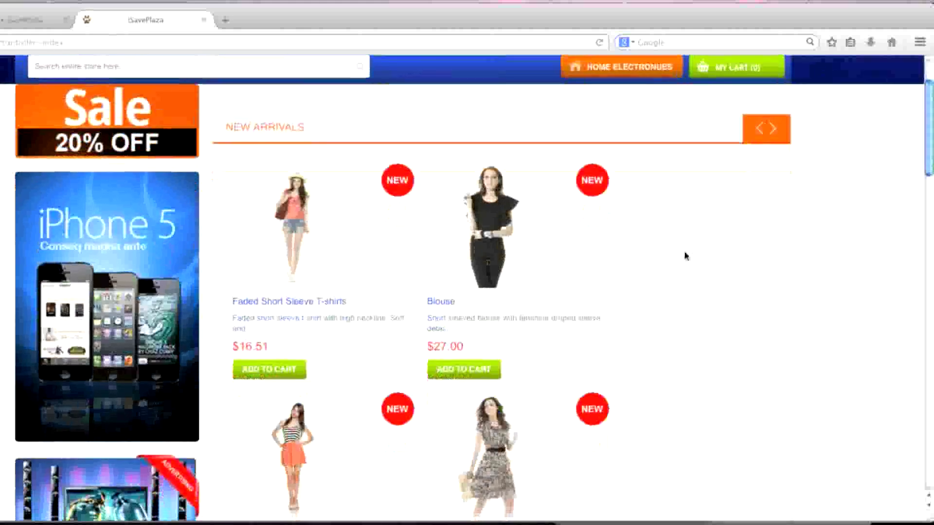
scroll(686, 256, down, 7)
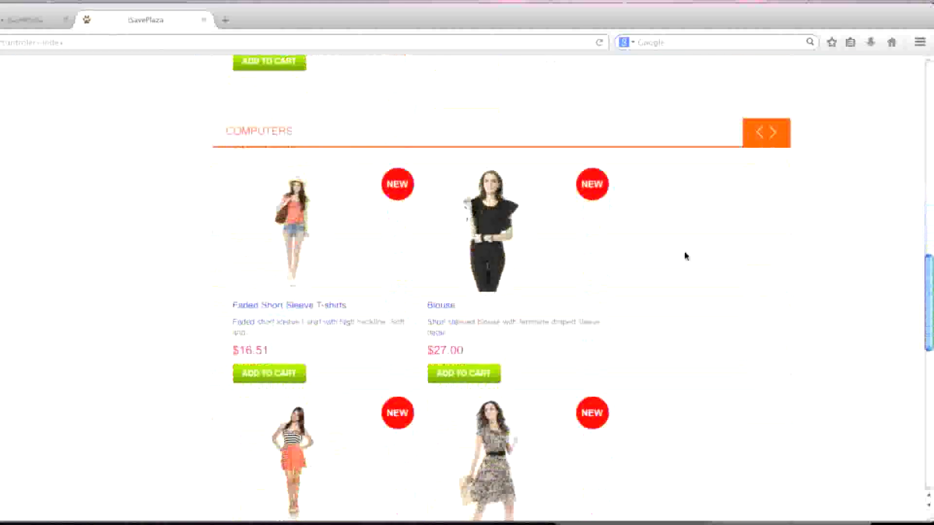
scroll(685, 257, down, 6)
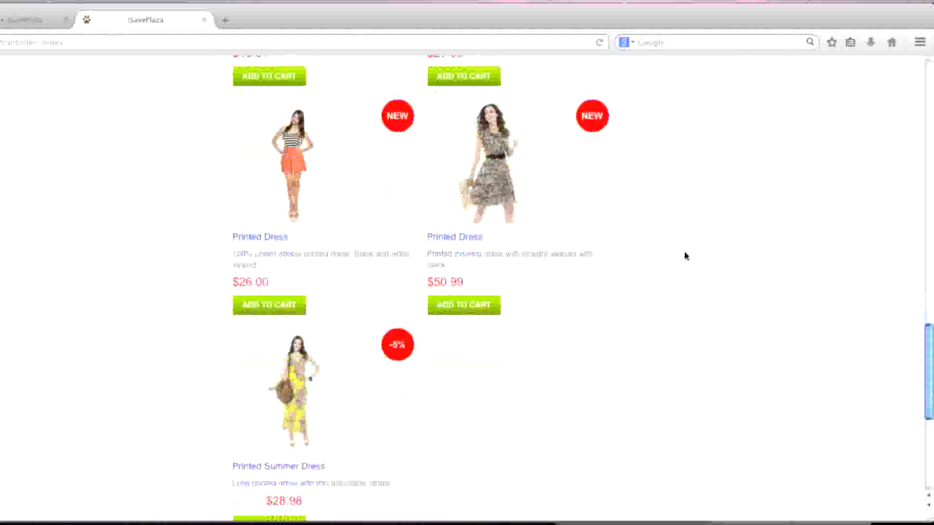
scroll(685, 256, up, 15)
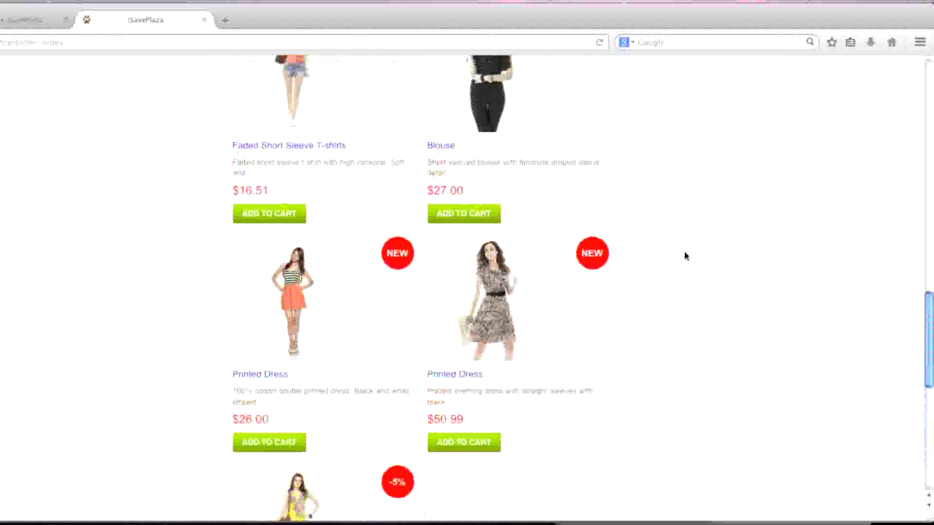
scroll(686, 257, up, 12)
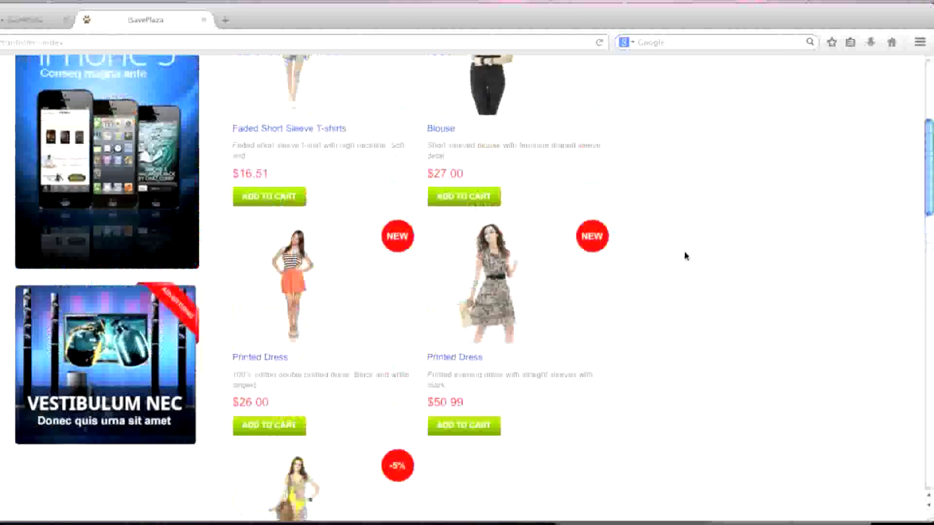